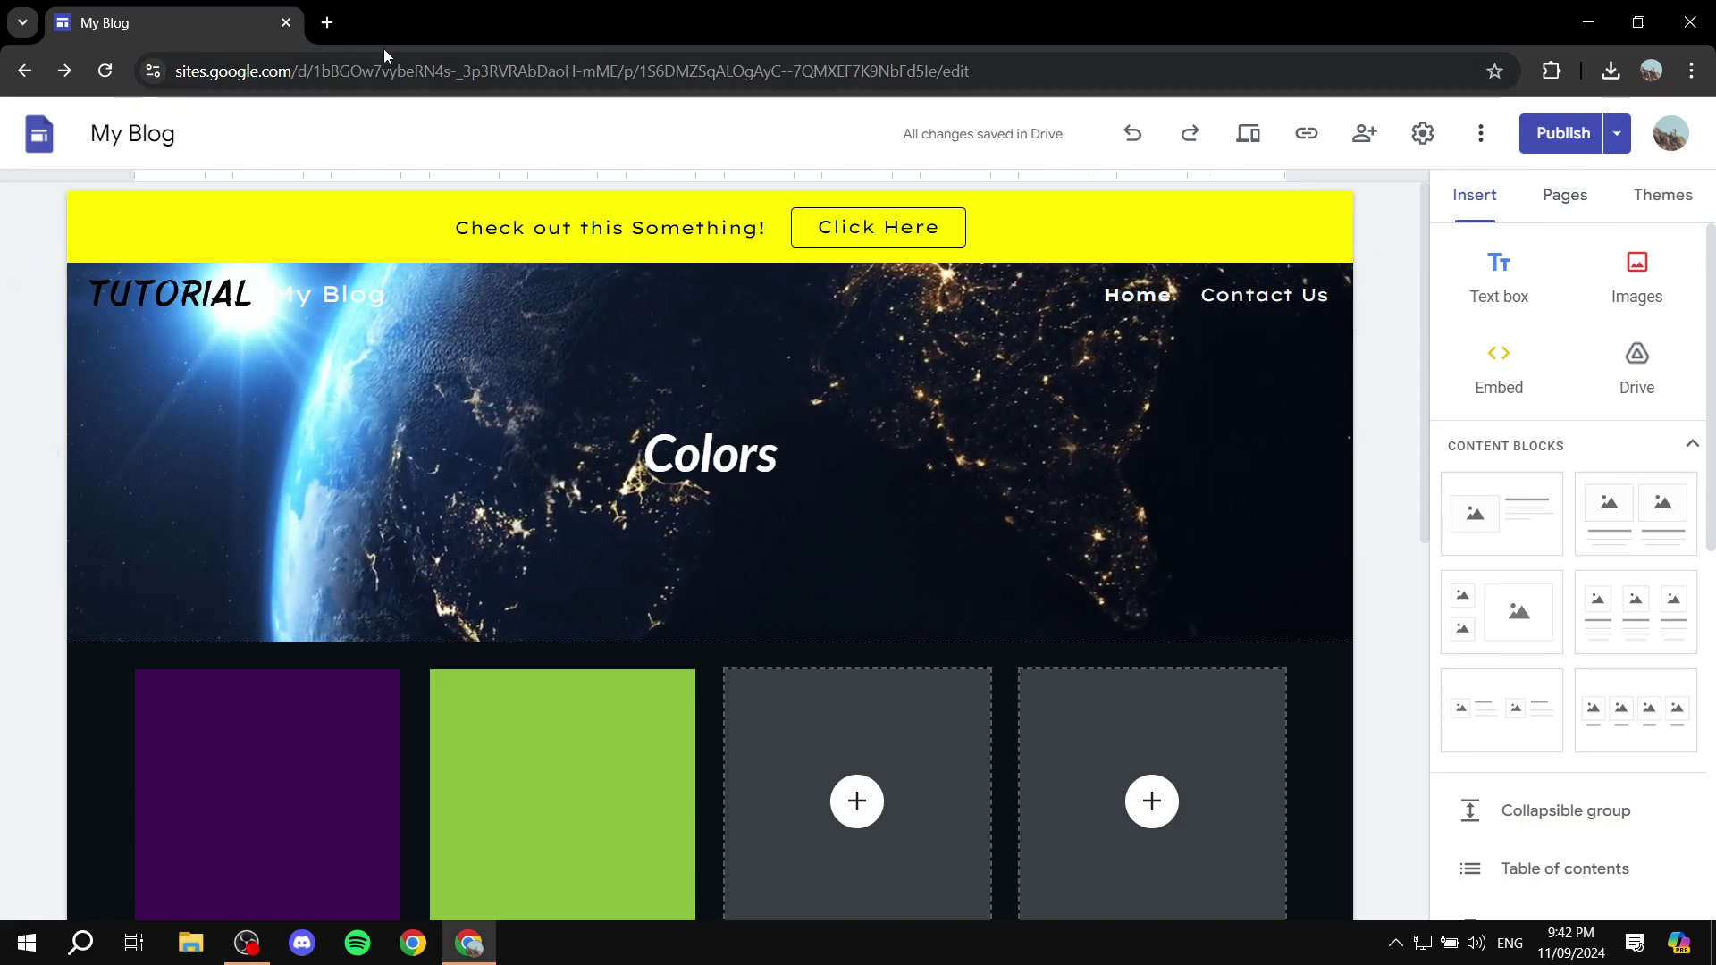
Bring Chrome back up and open Google Drive in a new tab from the Google apps grid.
key("super+d")
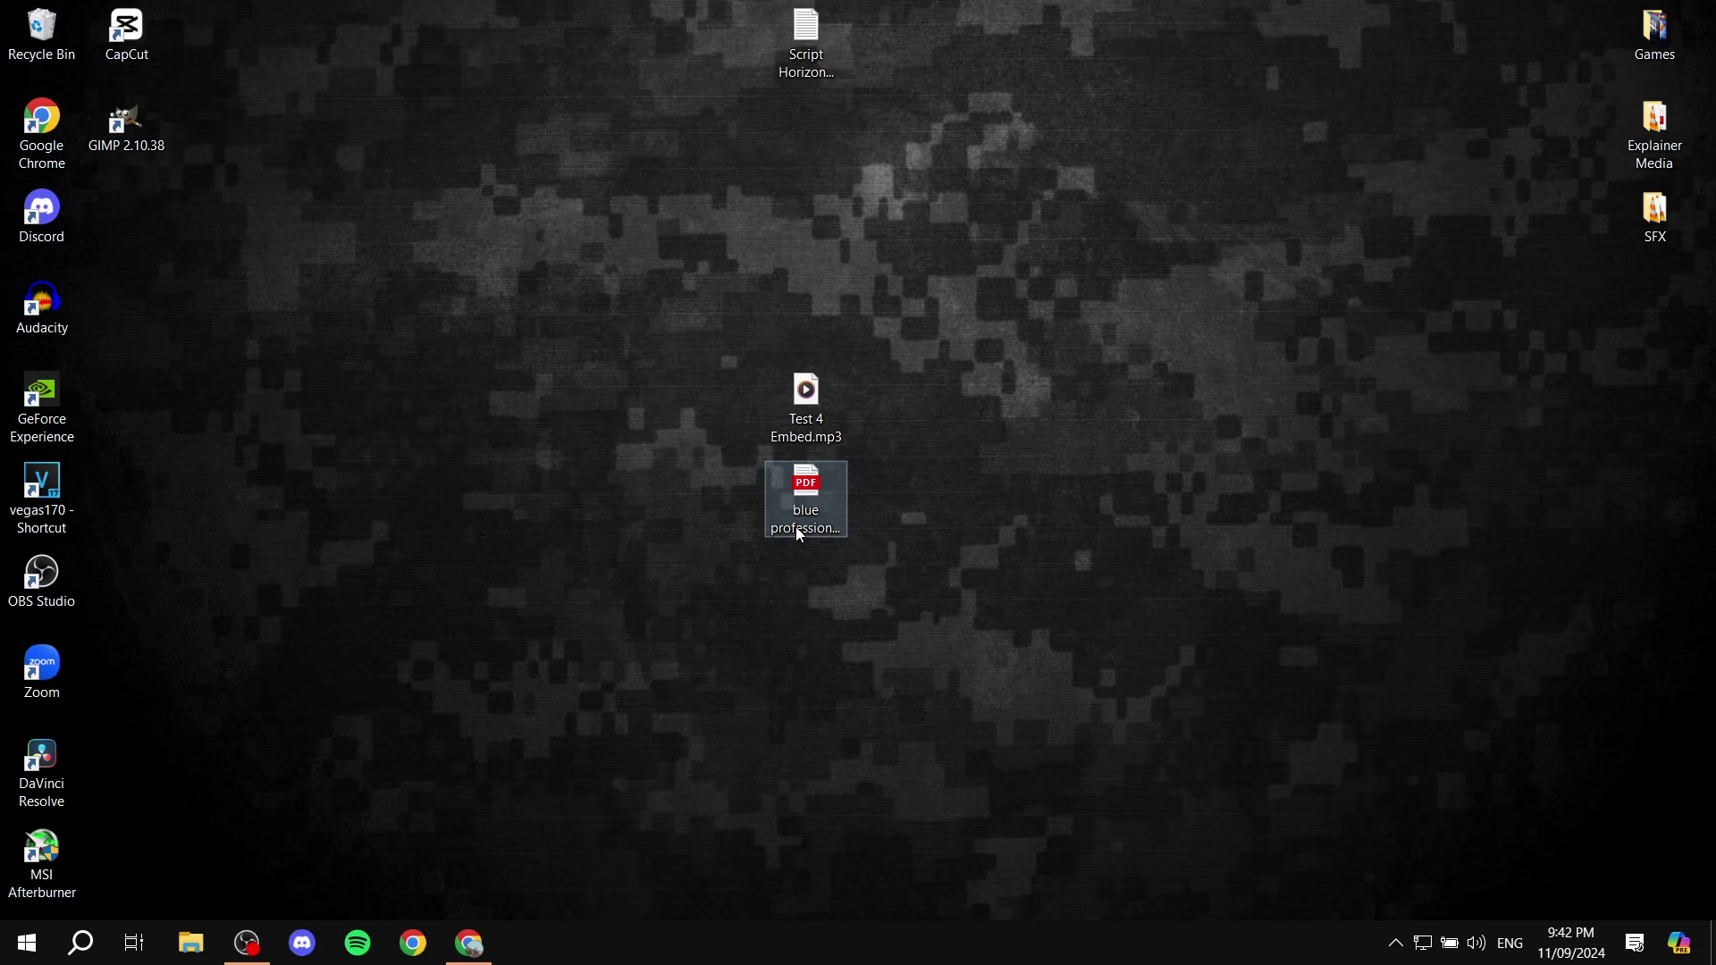
left_click(469, 943)
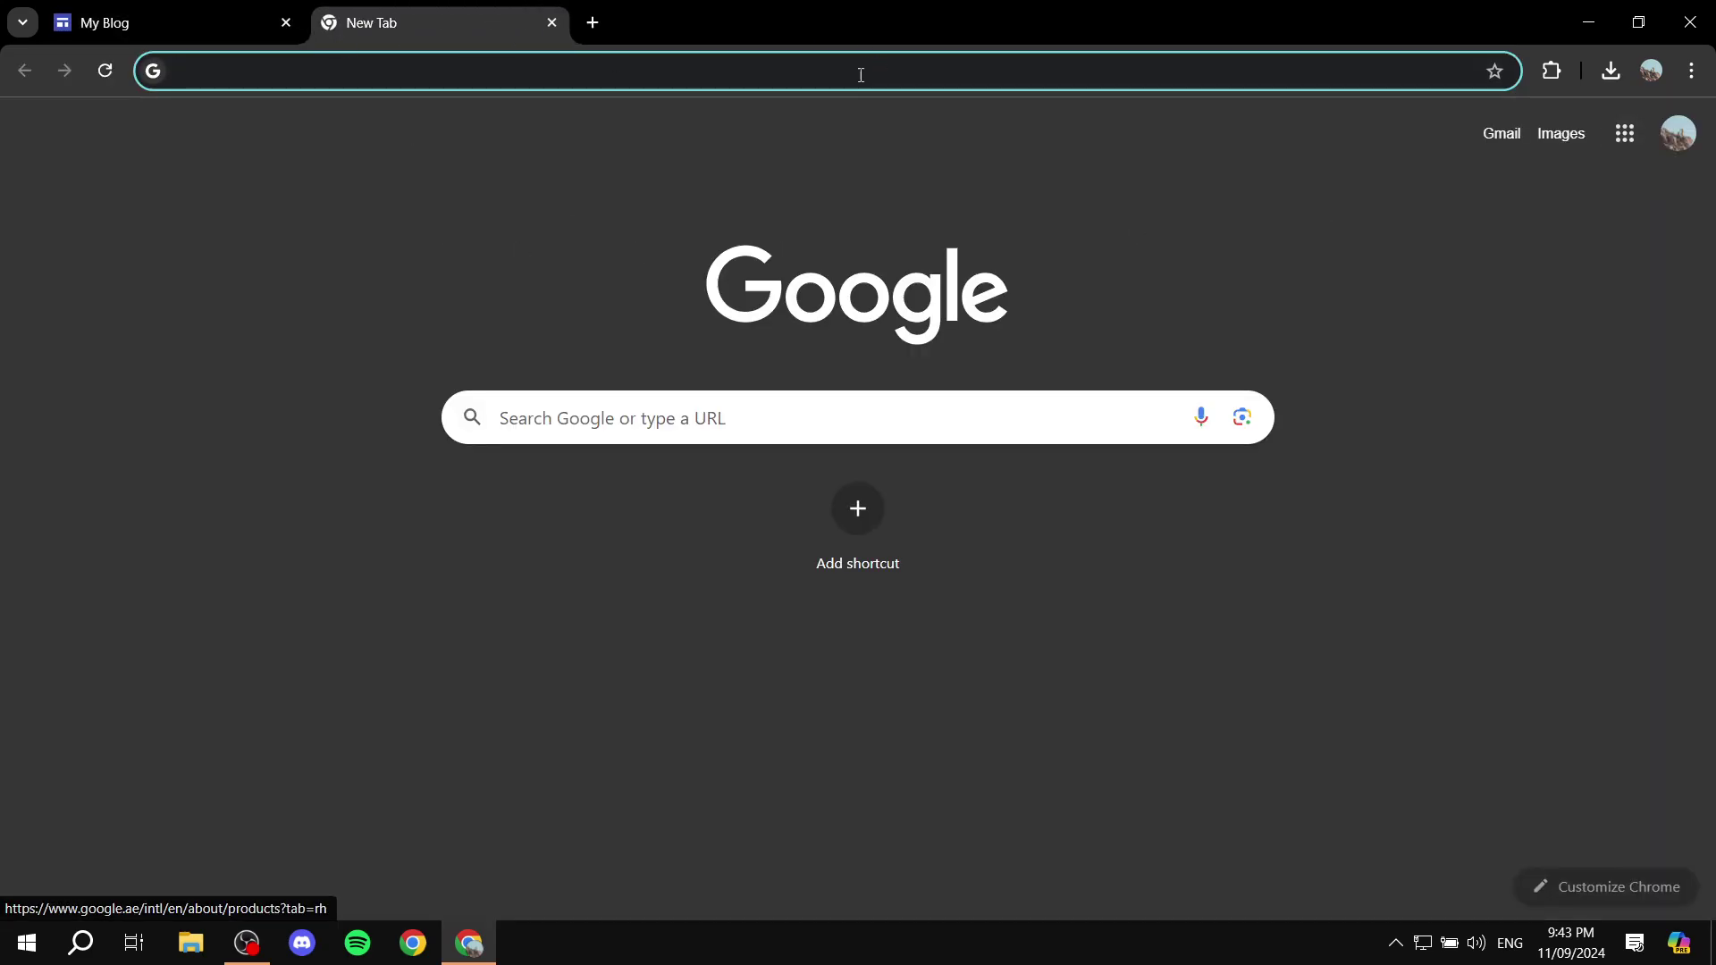
left_click(1627, 138)
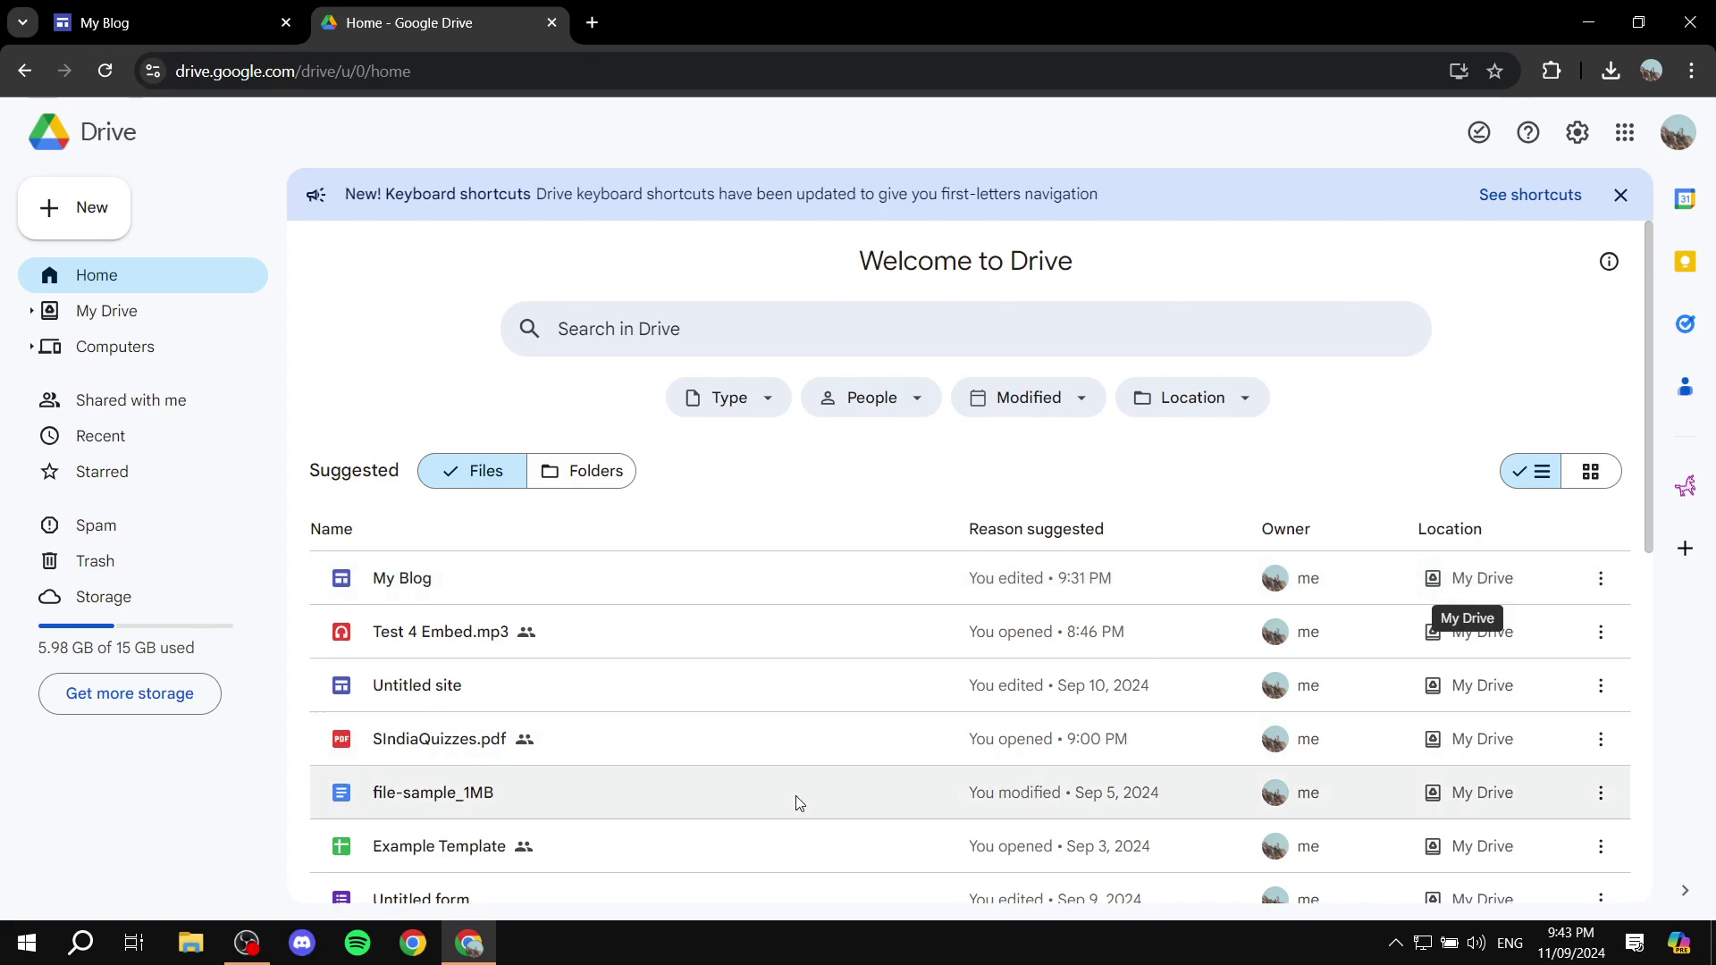
Drag 'blue professional modern CV resume.pdf' from the desktop into Drive and refresh the file list.
left_click(471, 945)
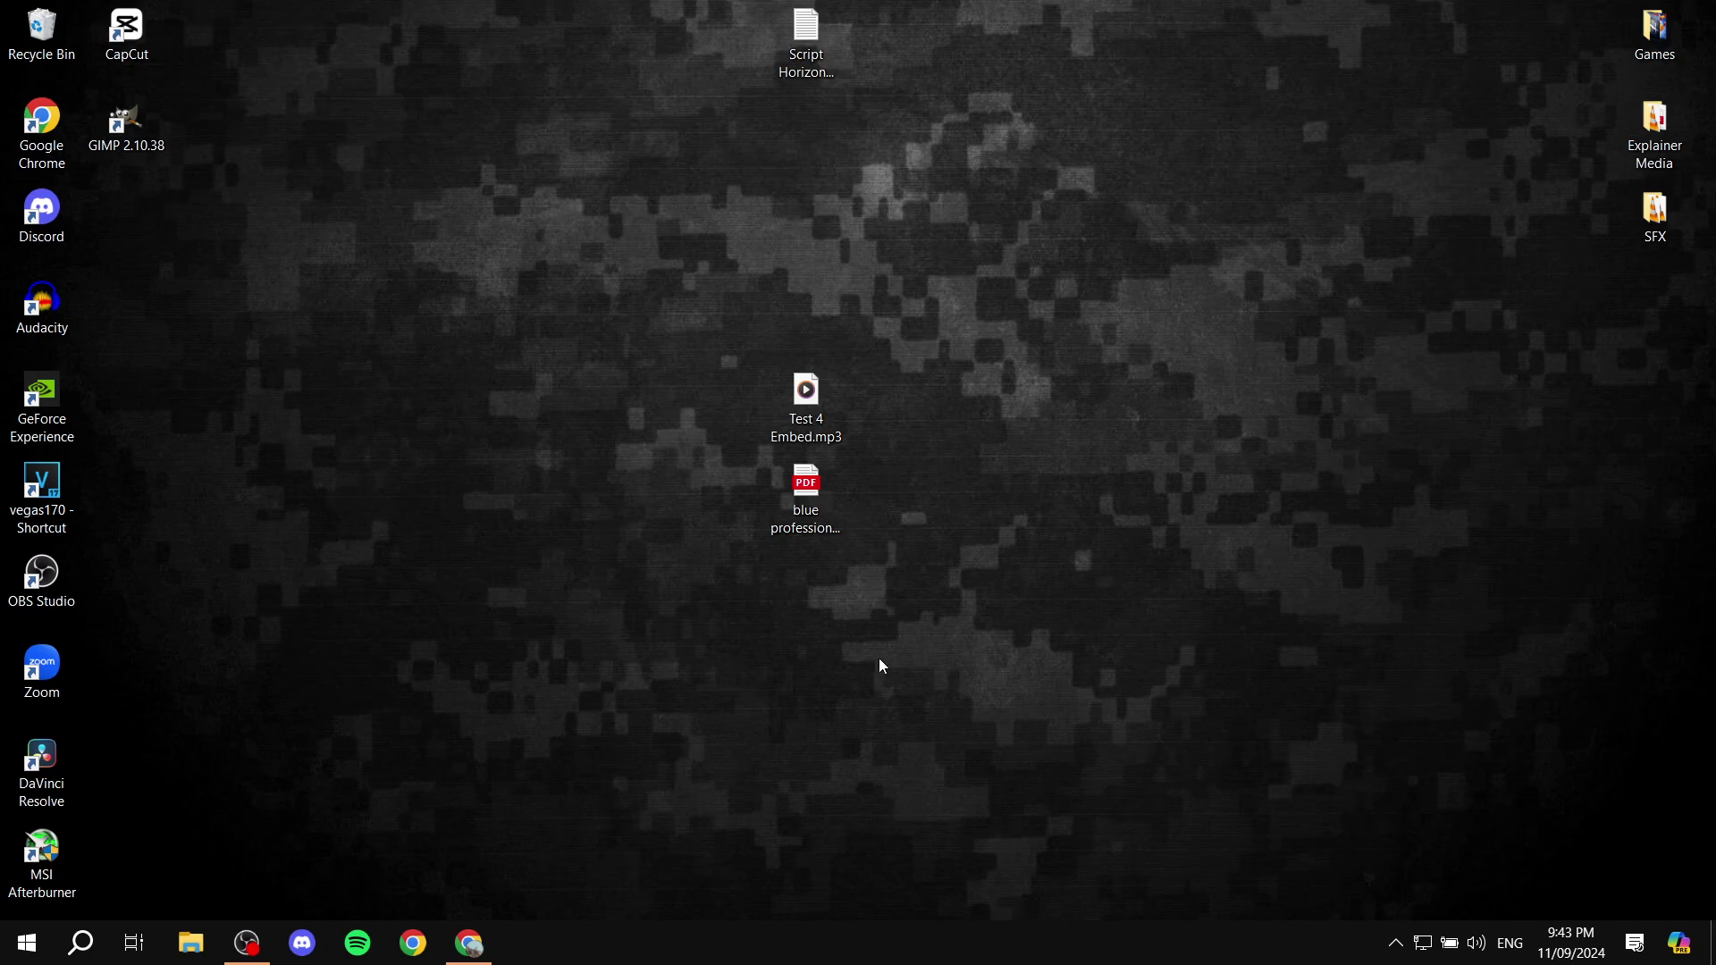
left_click_drag(814, 504, 740, 597)
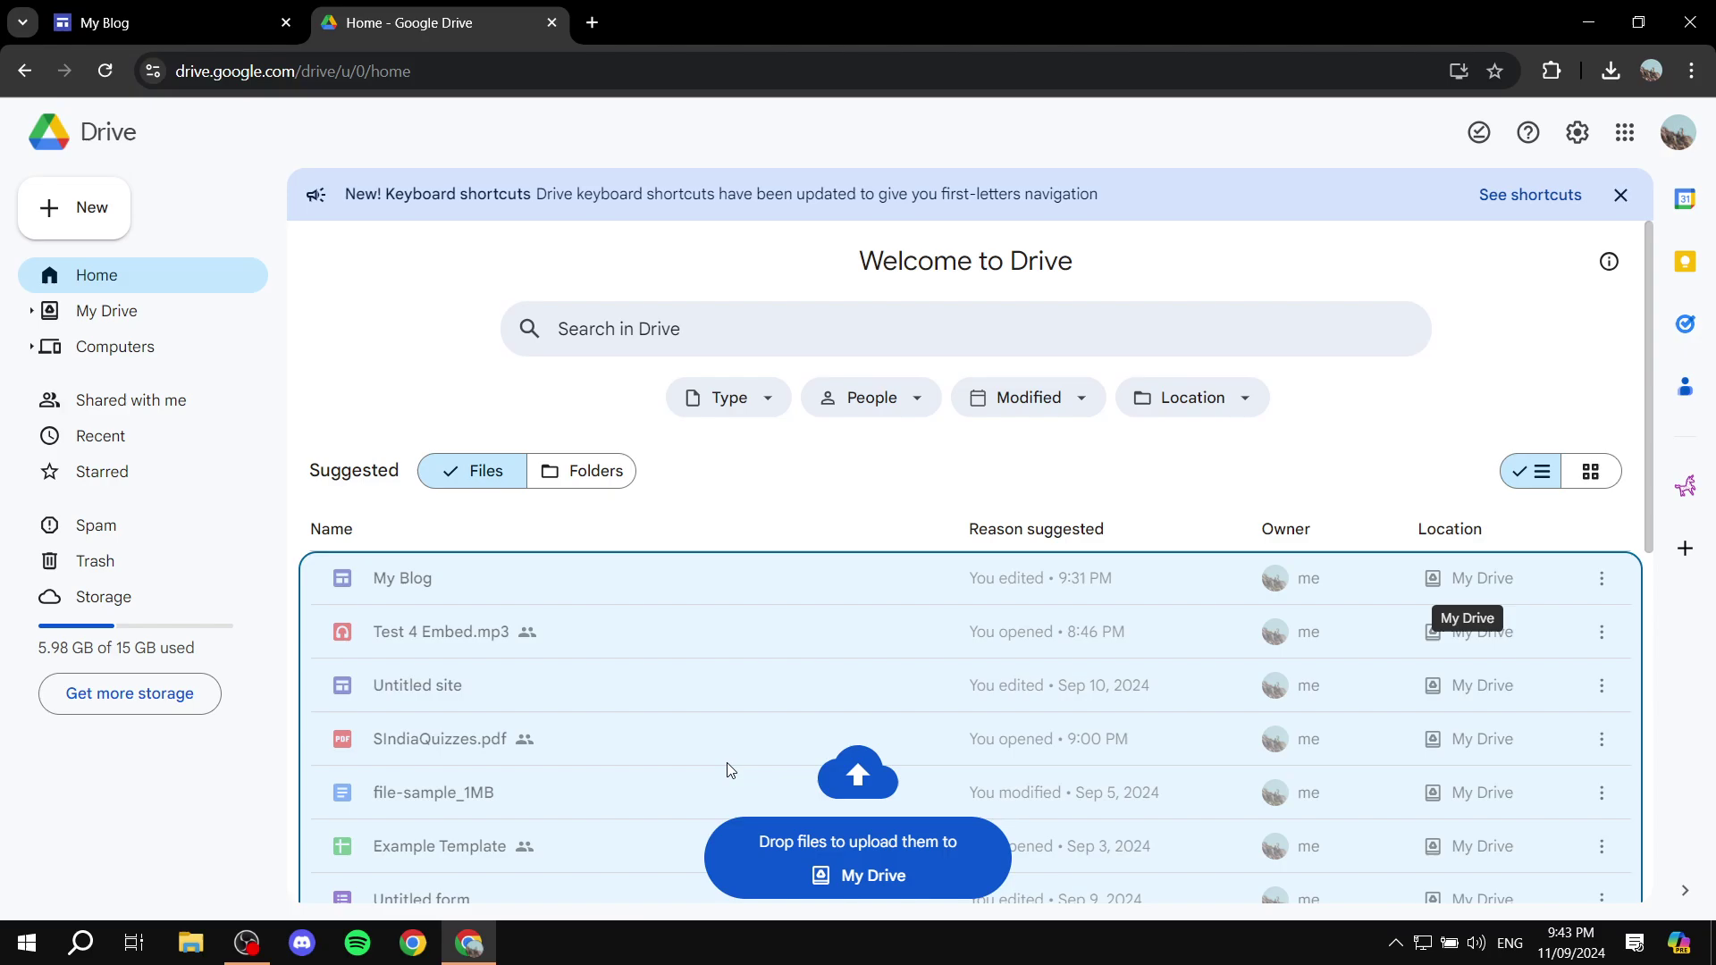
left_click_drag(489, 931, 536, 604)
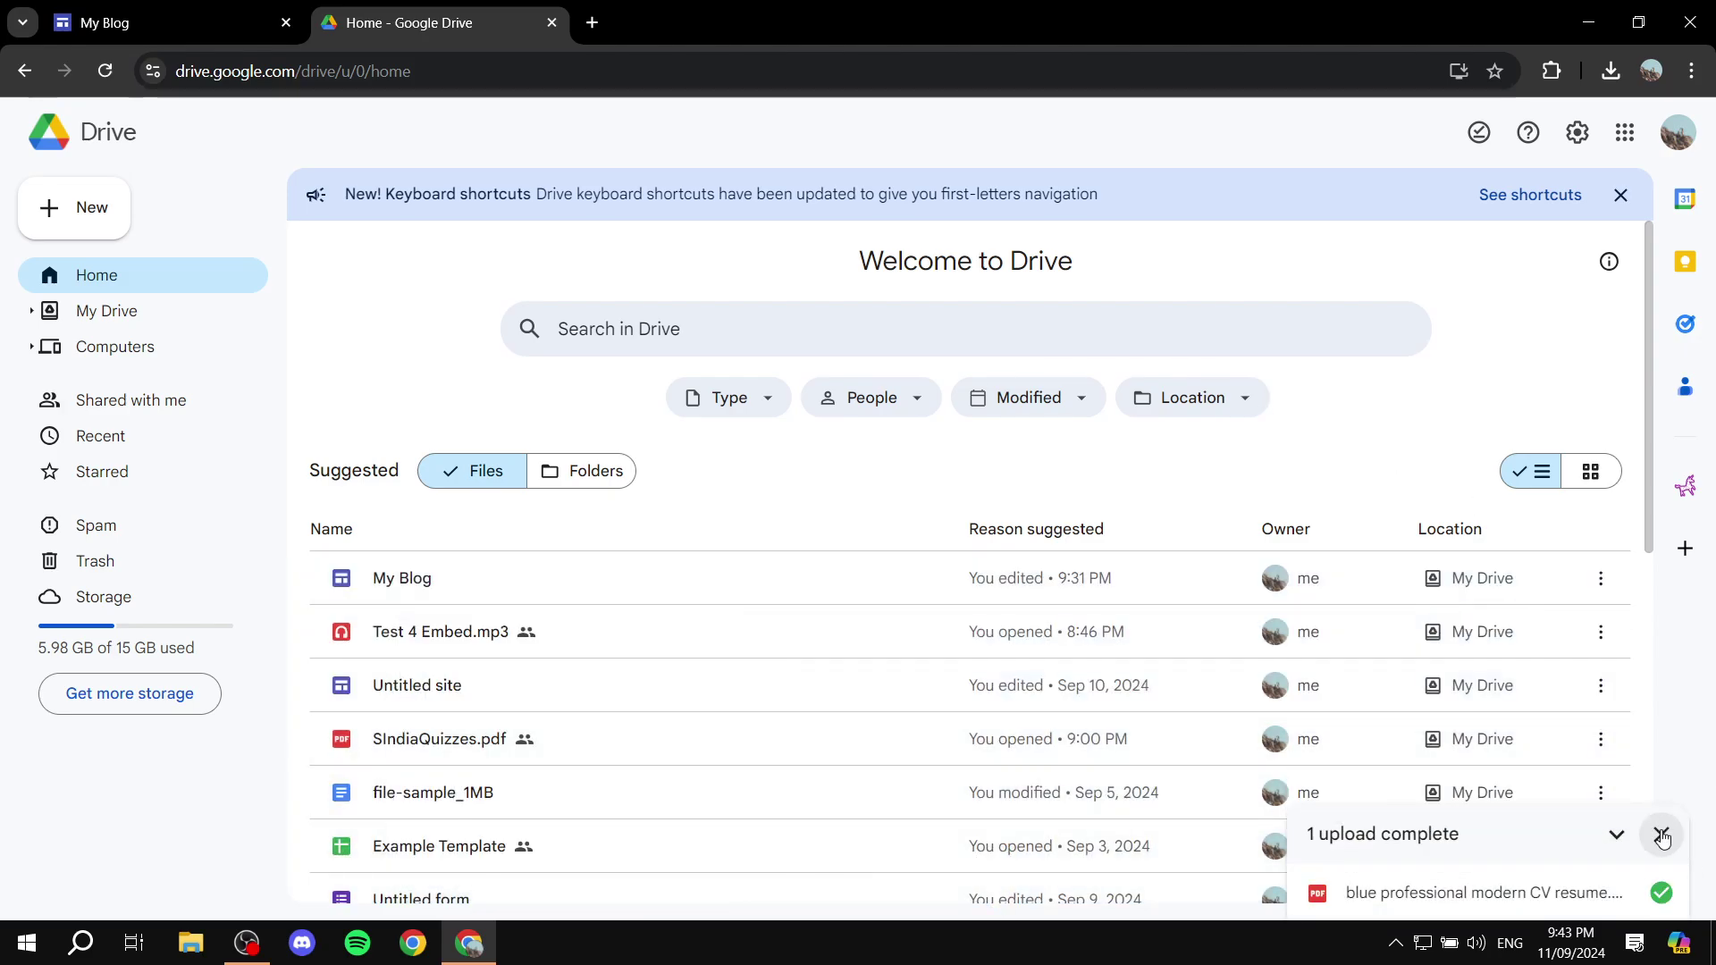
left_click(1661, 836)
left_click(105, 72)
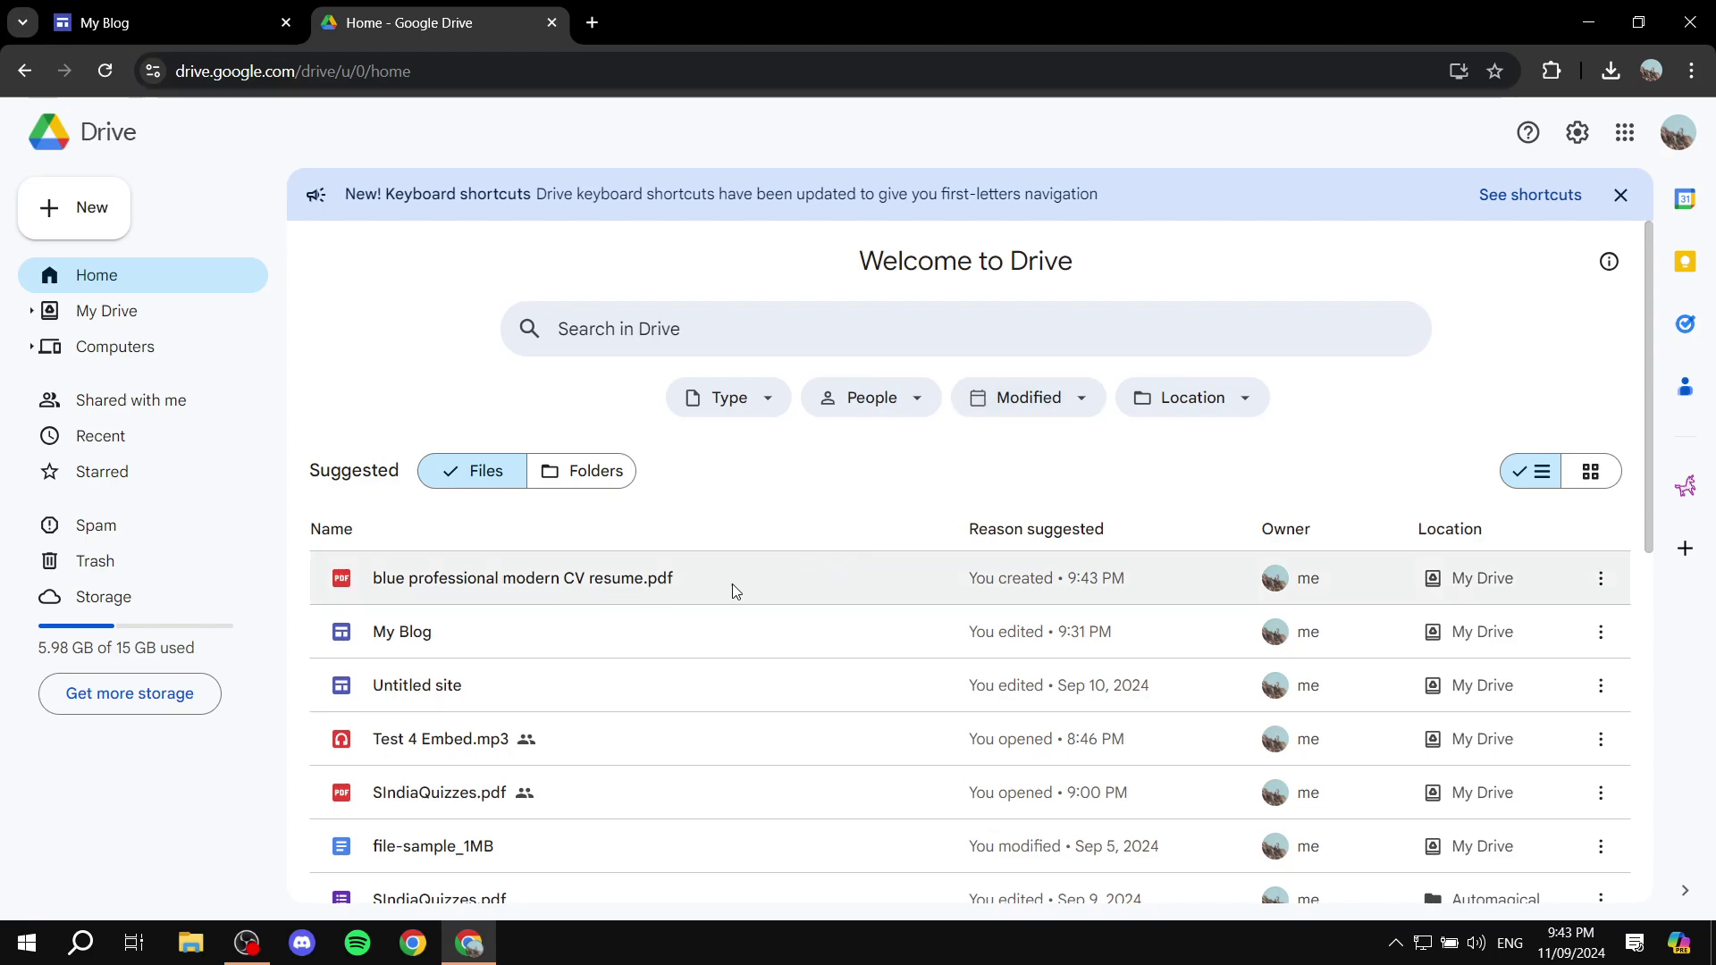
Set the resume PDF's general access to 'Anyone with the link' as Viewer.
left_click(1601, 581)
mouse_move(1297, 394)
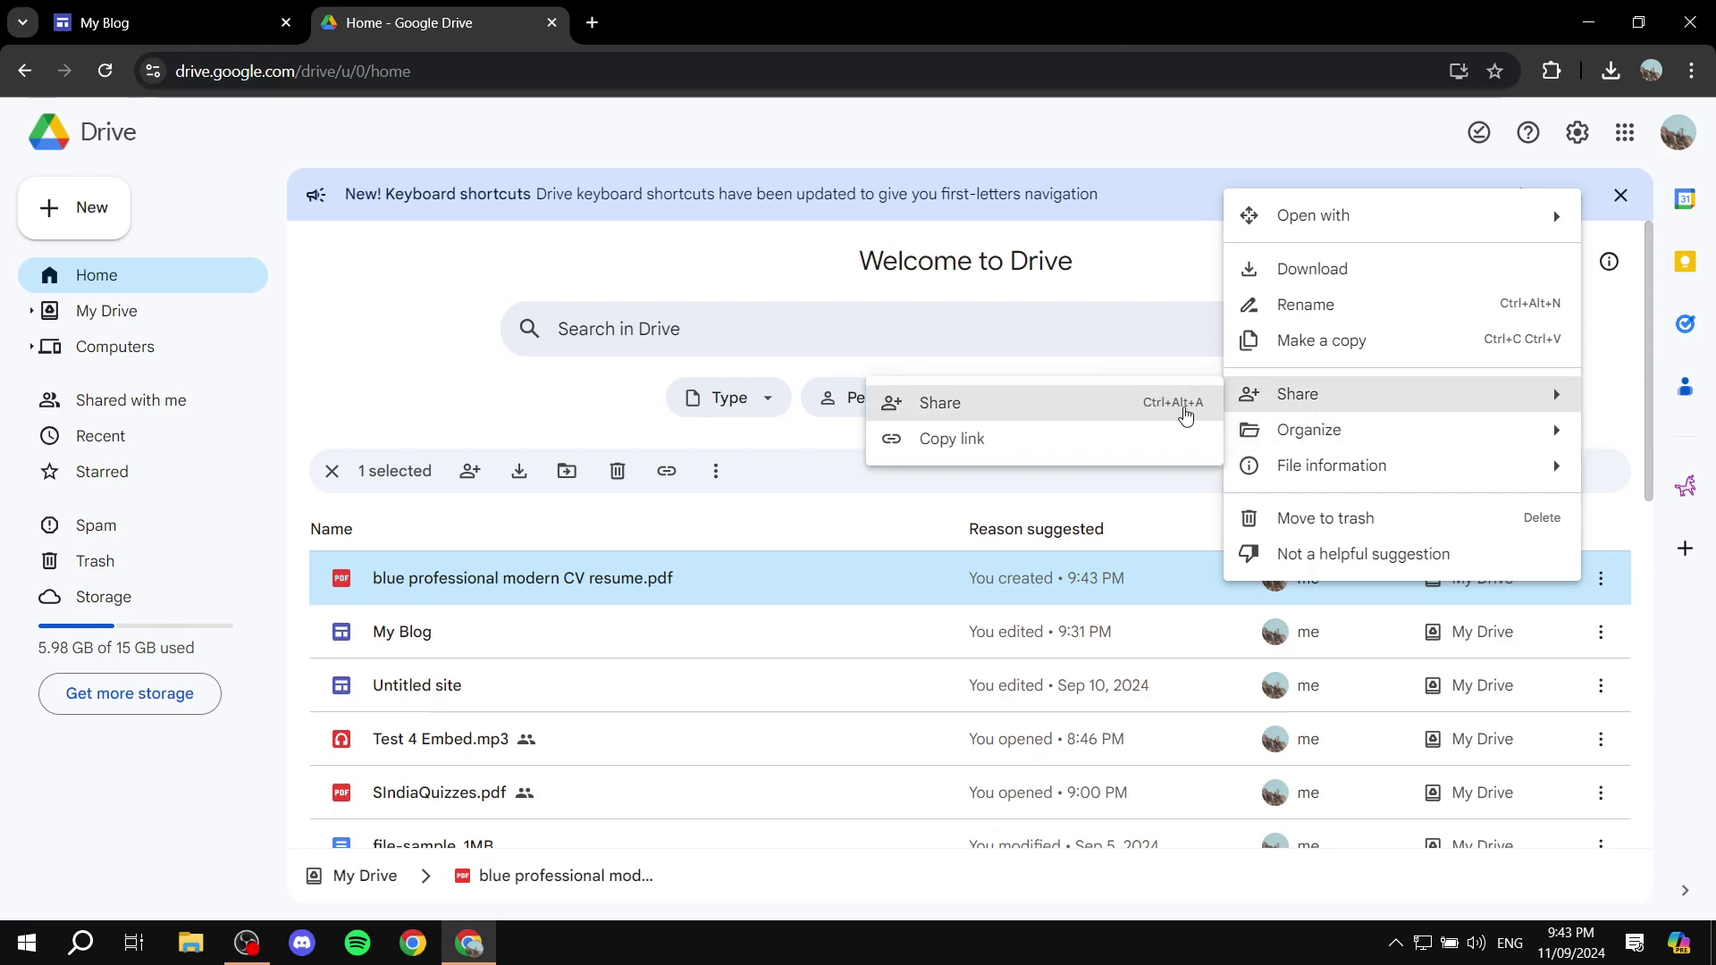
left_click(1109, 406)
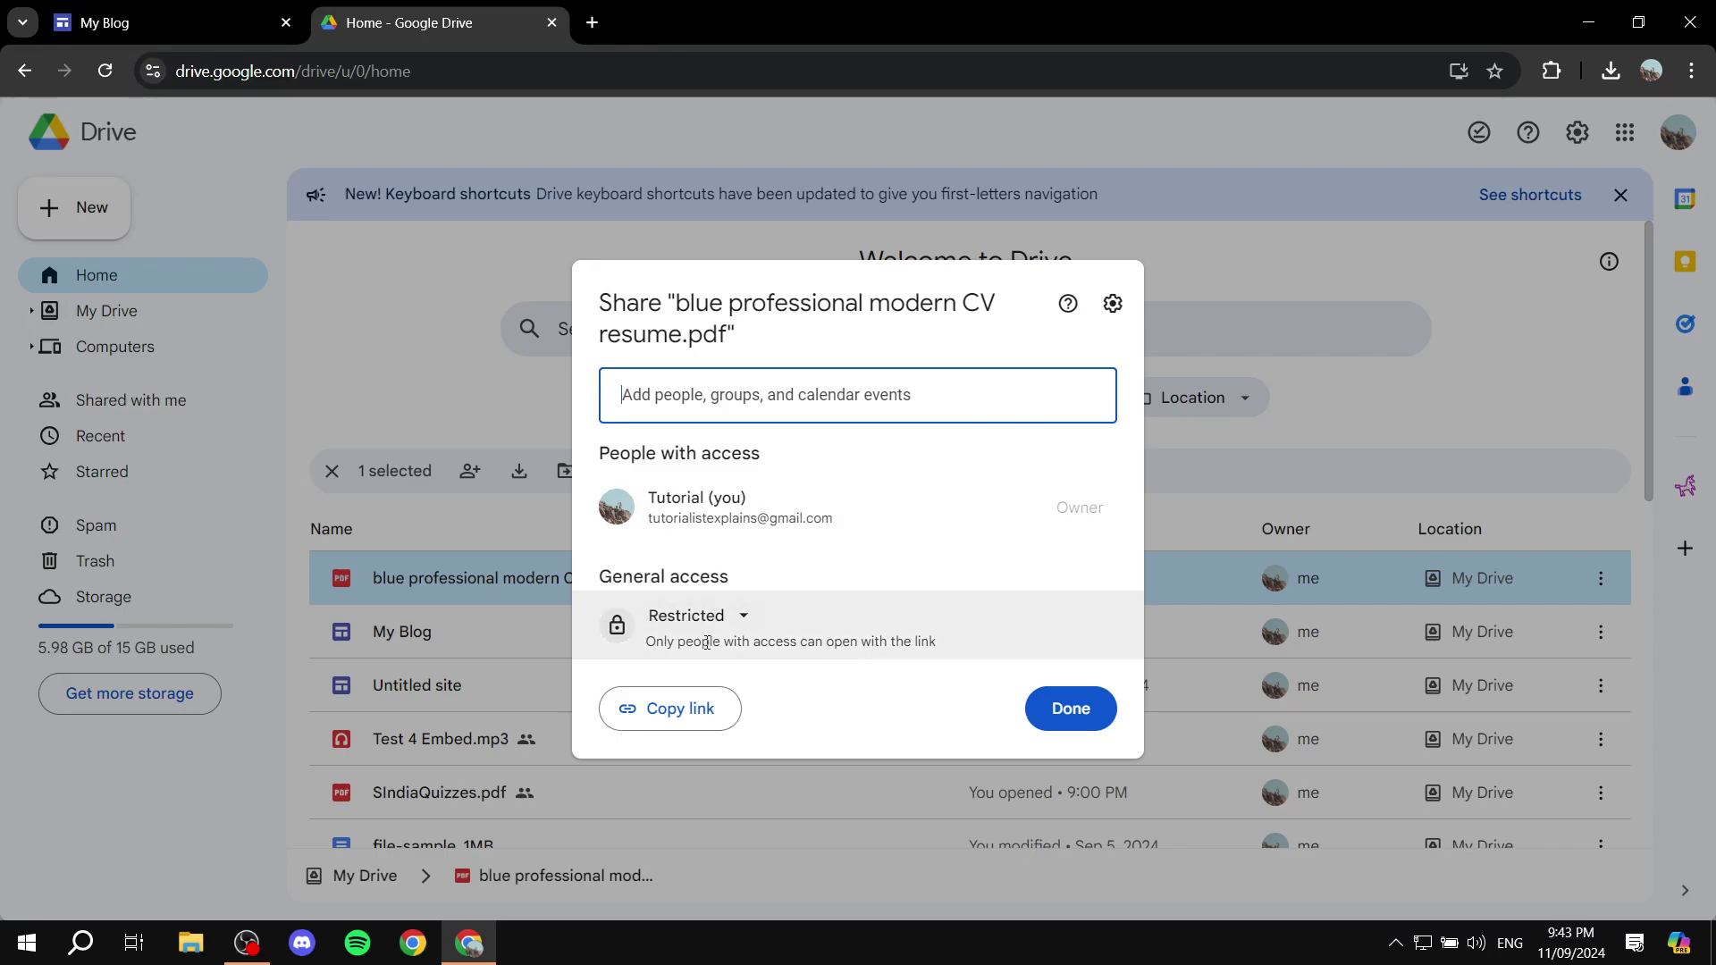
left_click_drag(599, 581, 755, 580)
left_click(719, 617)
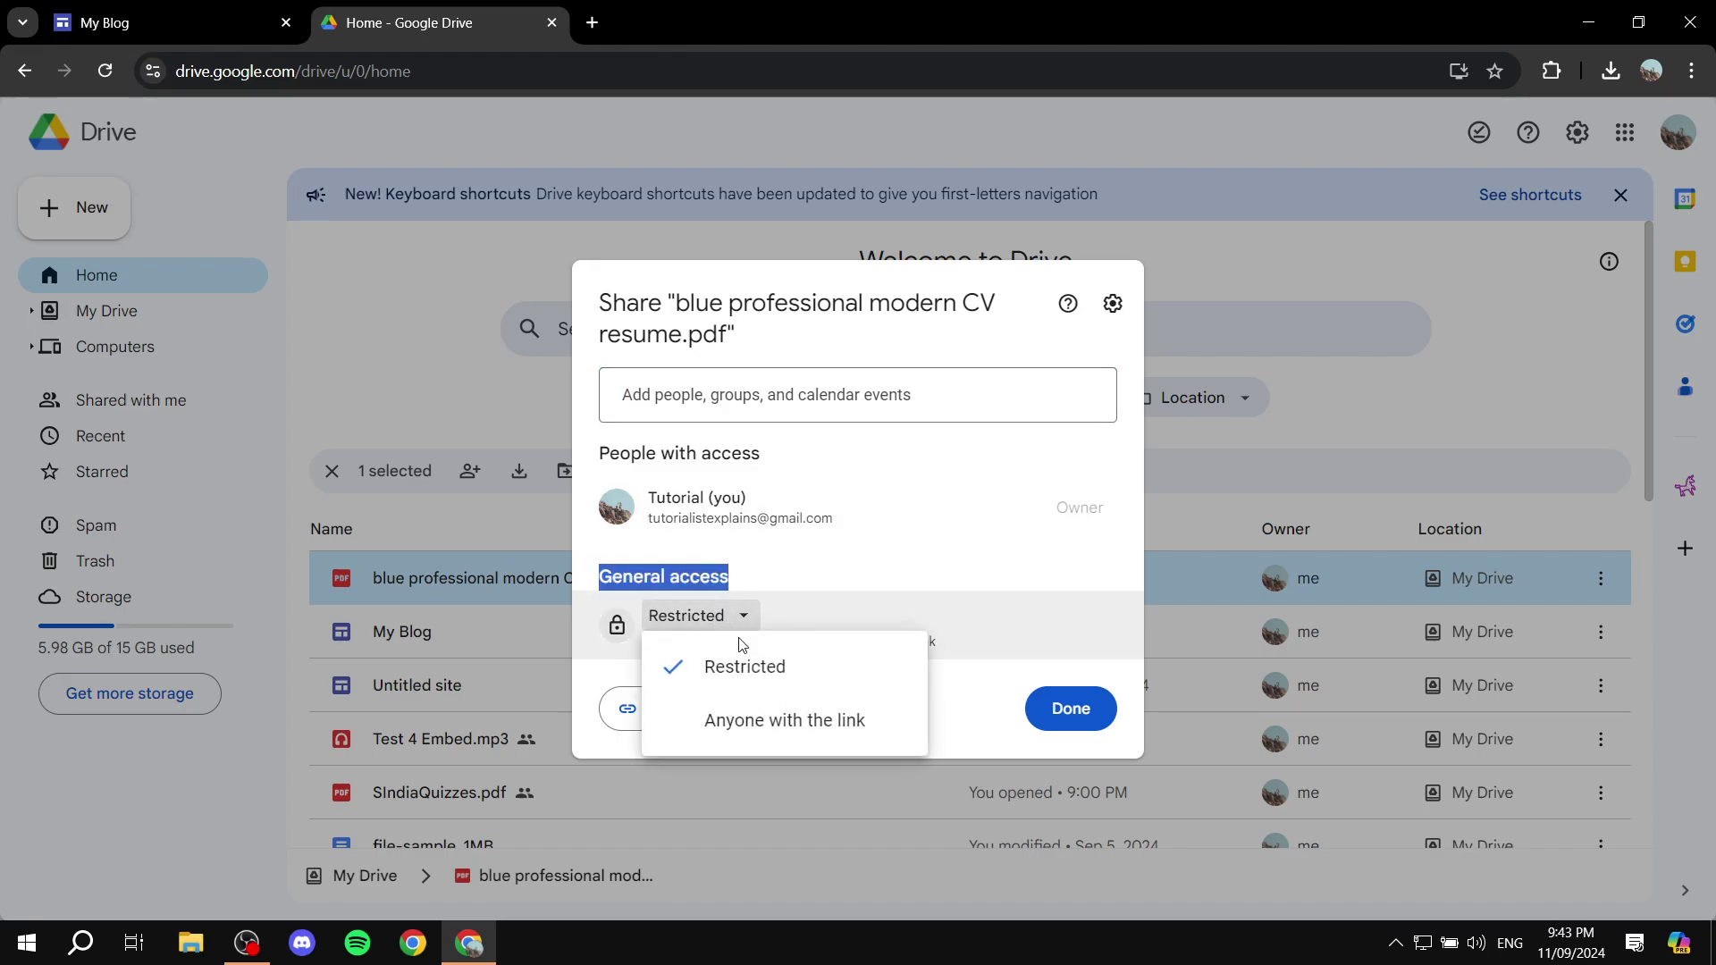
left_click(831, 736)
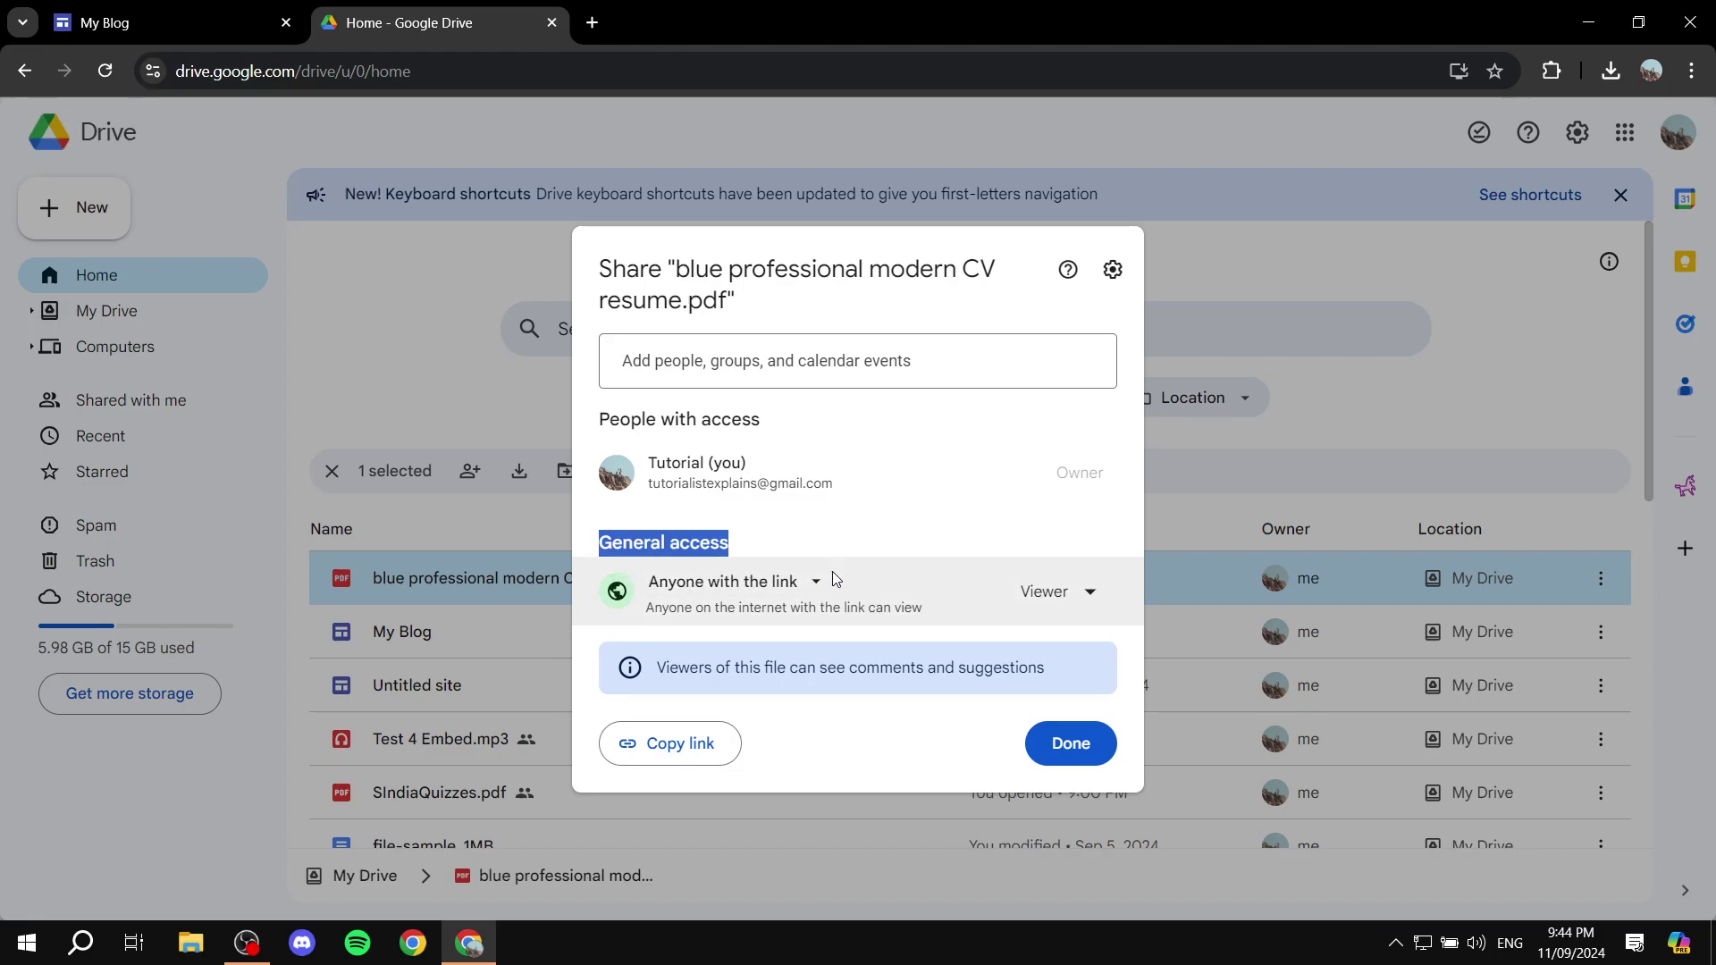
left_click(1089, 749)
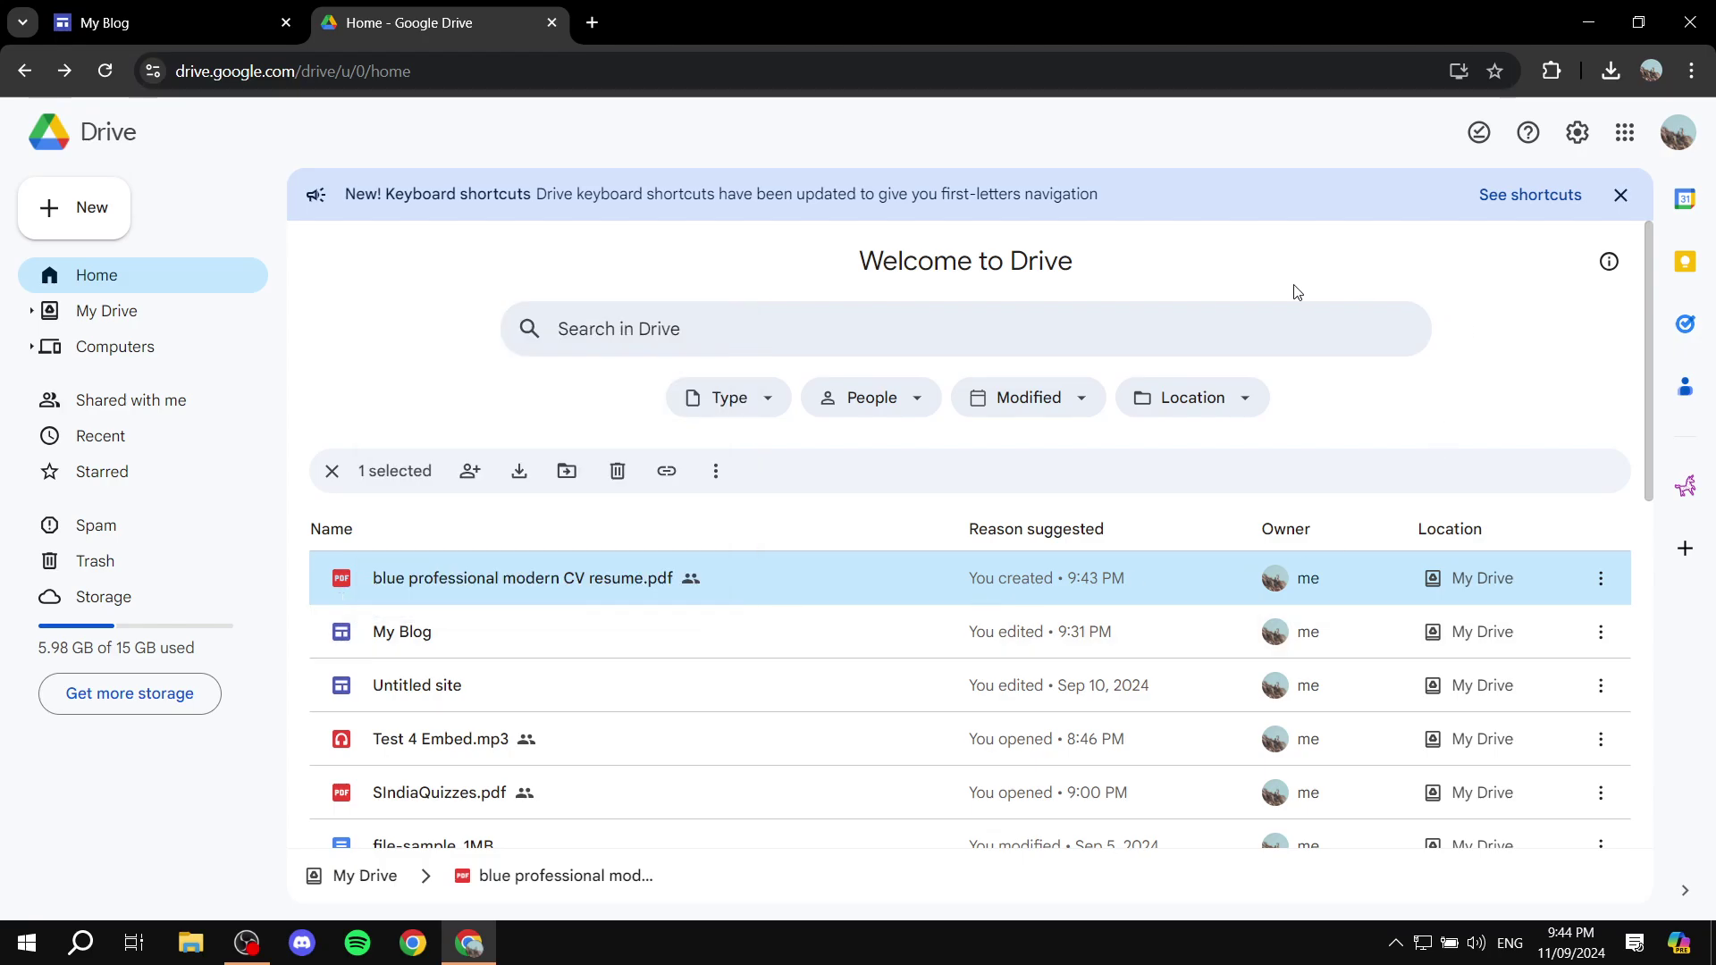
Close the Drive tab and start a new site page named 'Resume'.
left_click(550, 23)
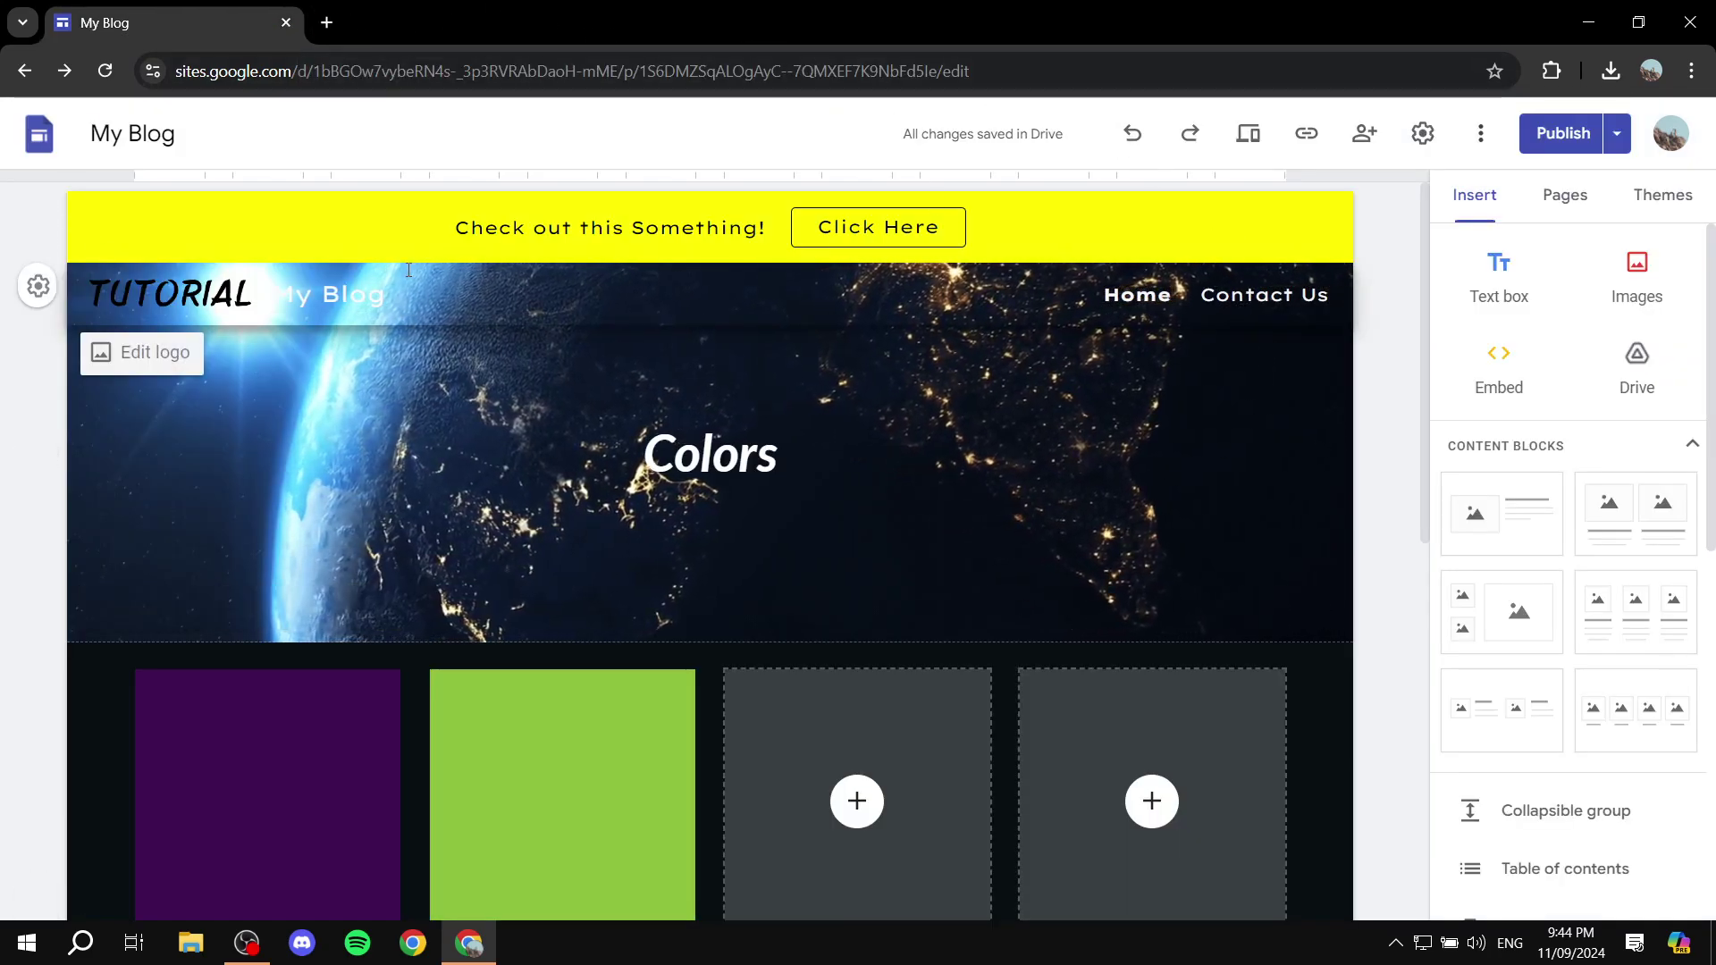
mouse_move(1117, 574)
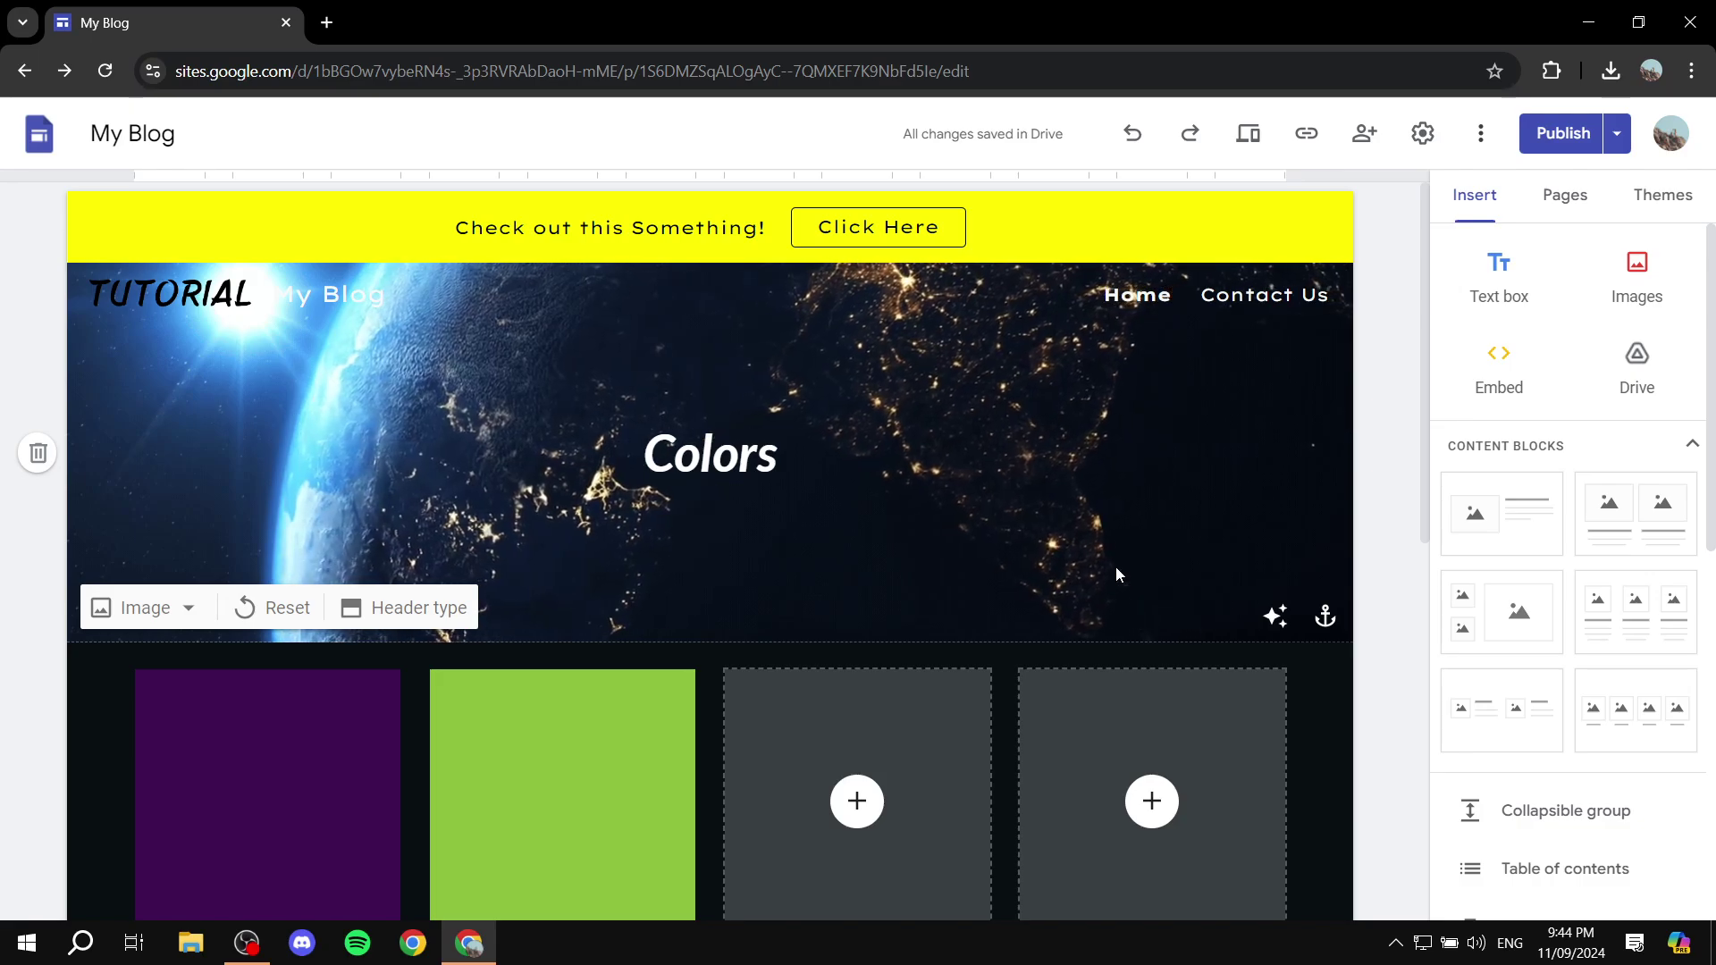
left_click(1577, 207)
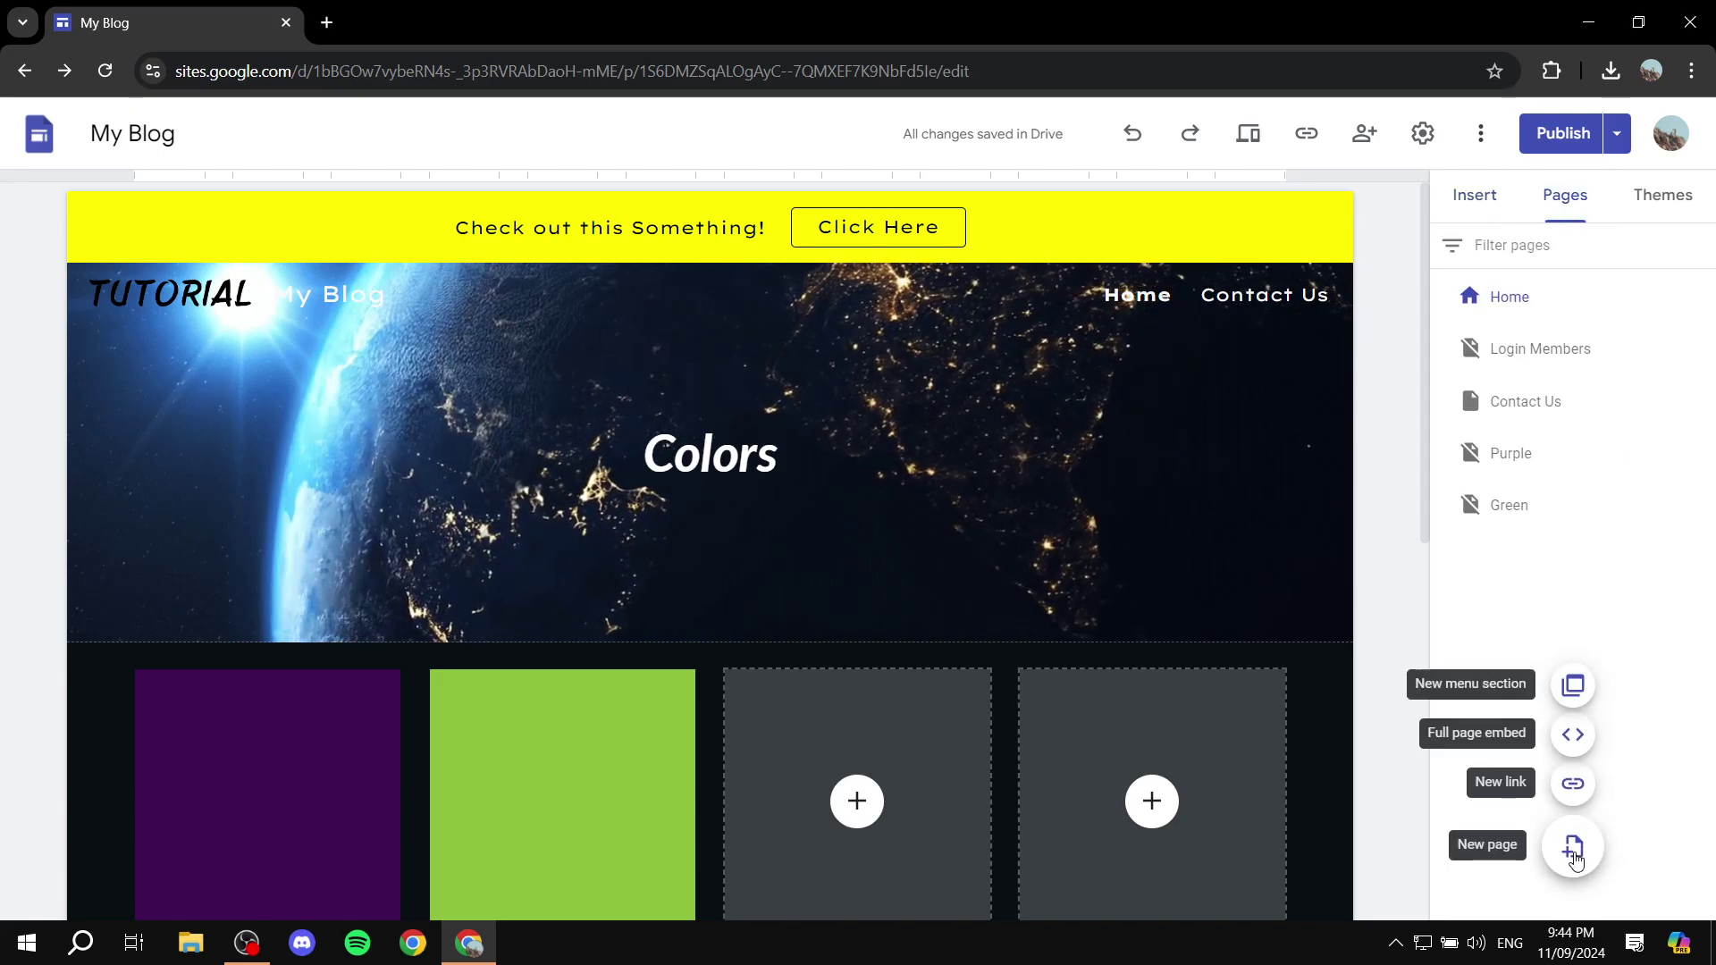
left_click(1573, 846)
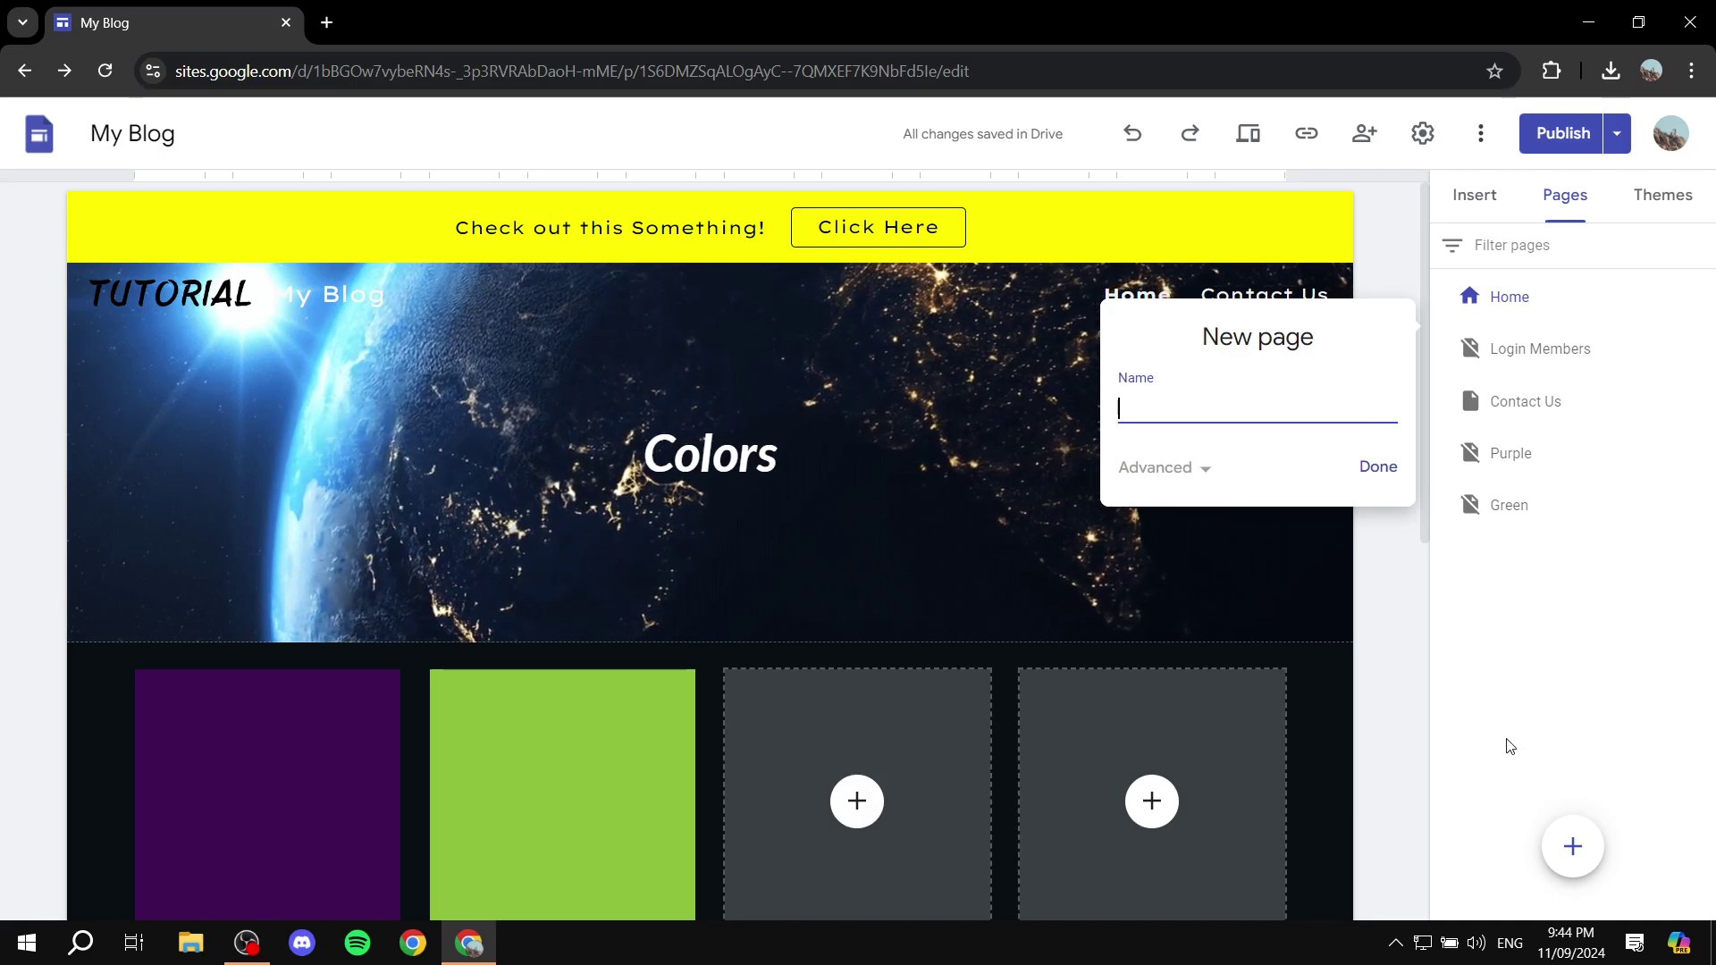
type("Resum")
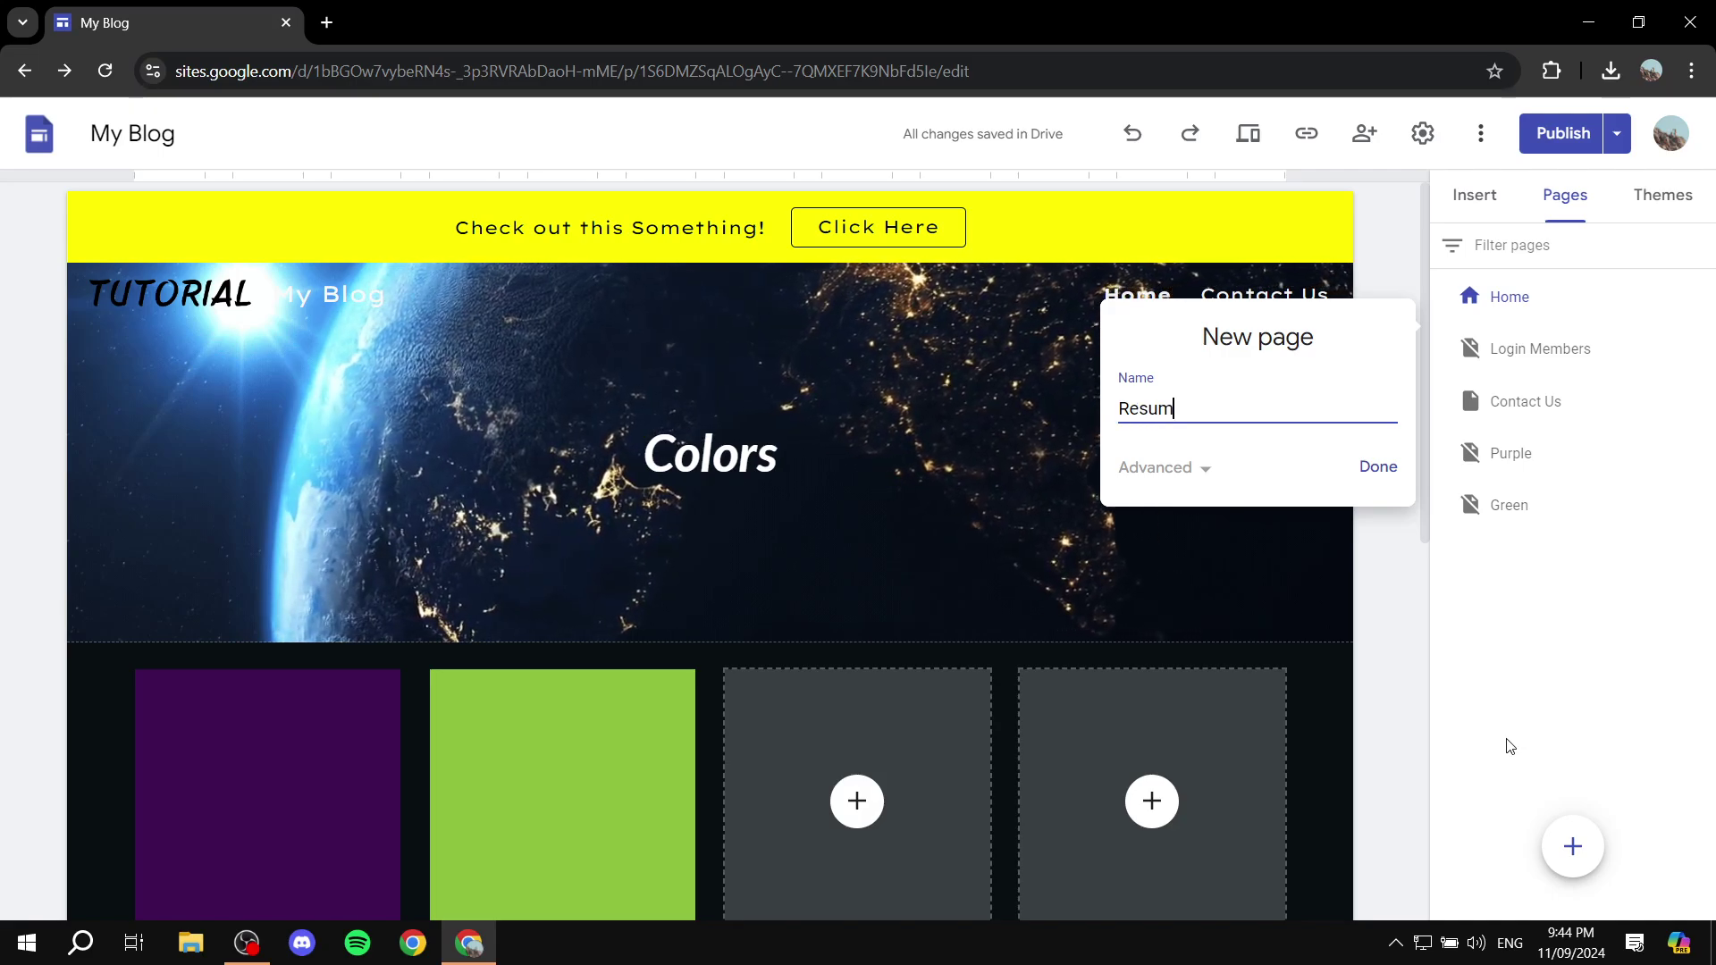
type("e")
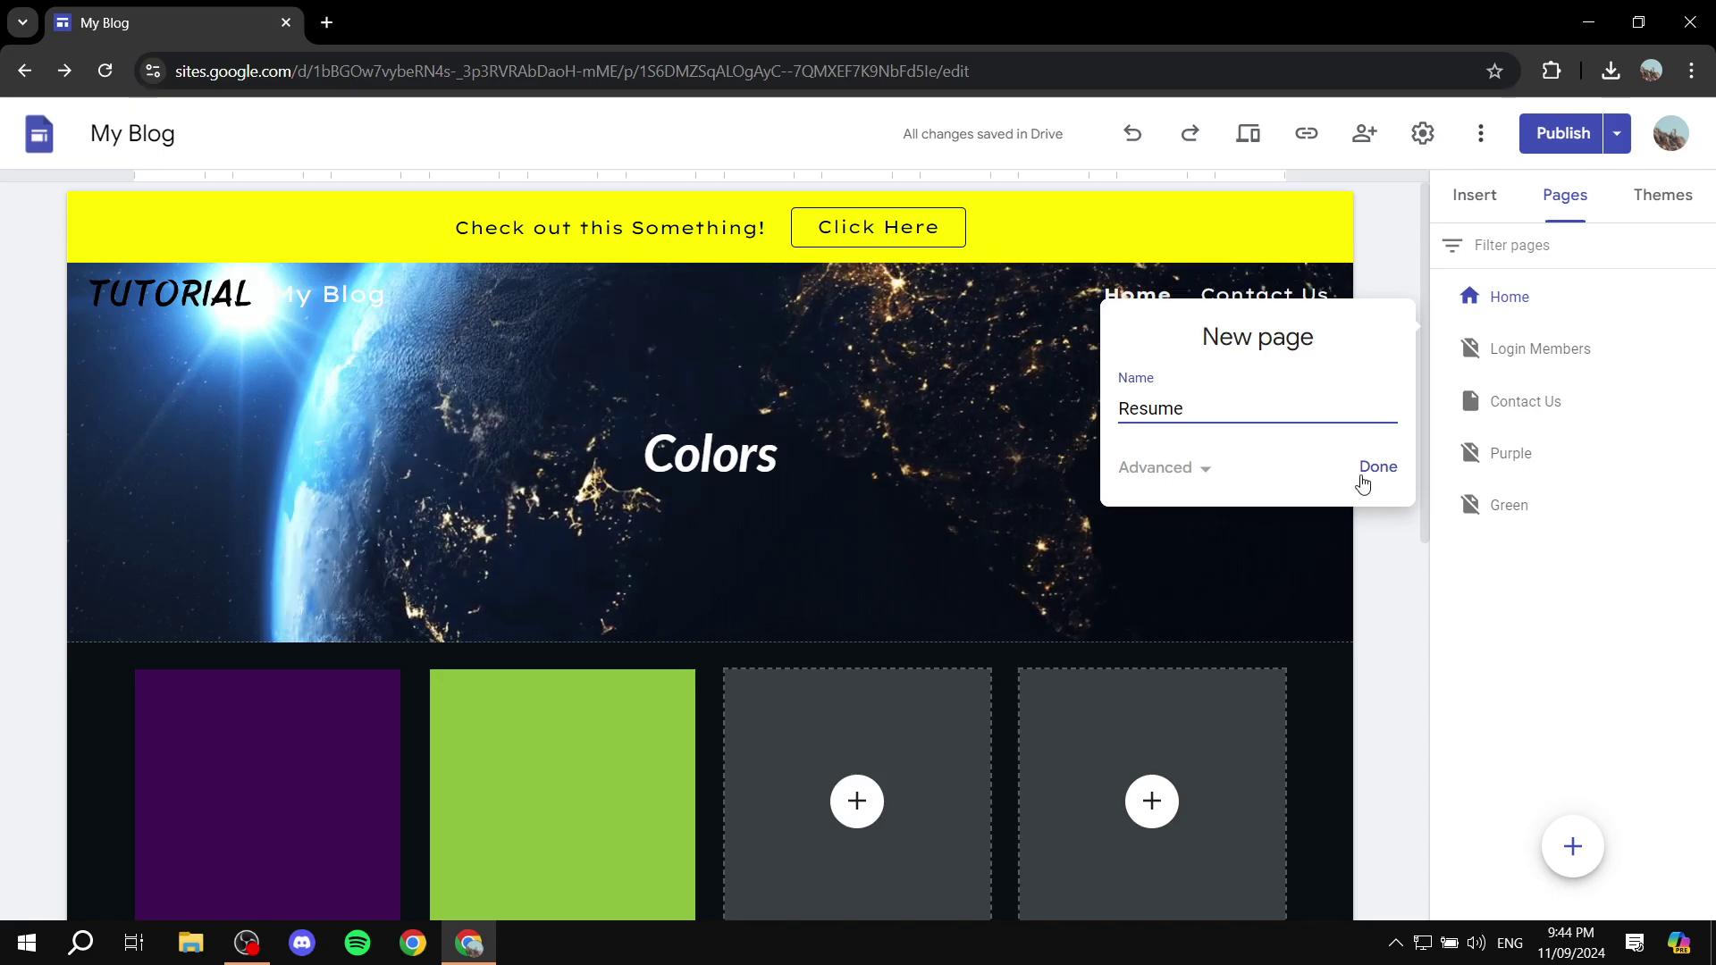
Create the Resume page, then hide and re-show it in the site navigation.
left_click(1377, 467)
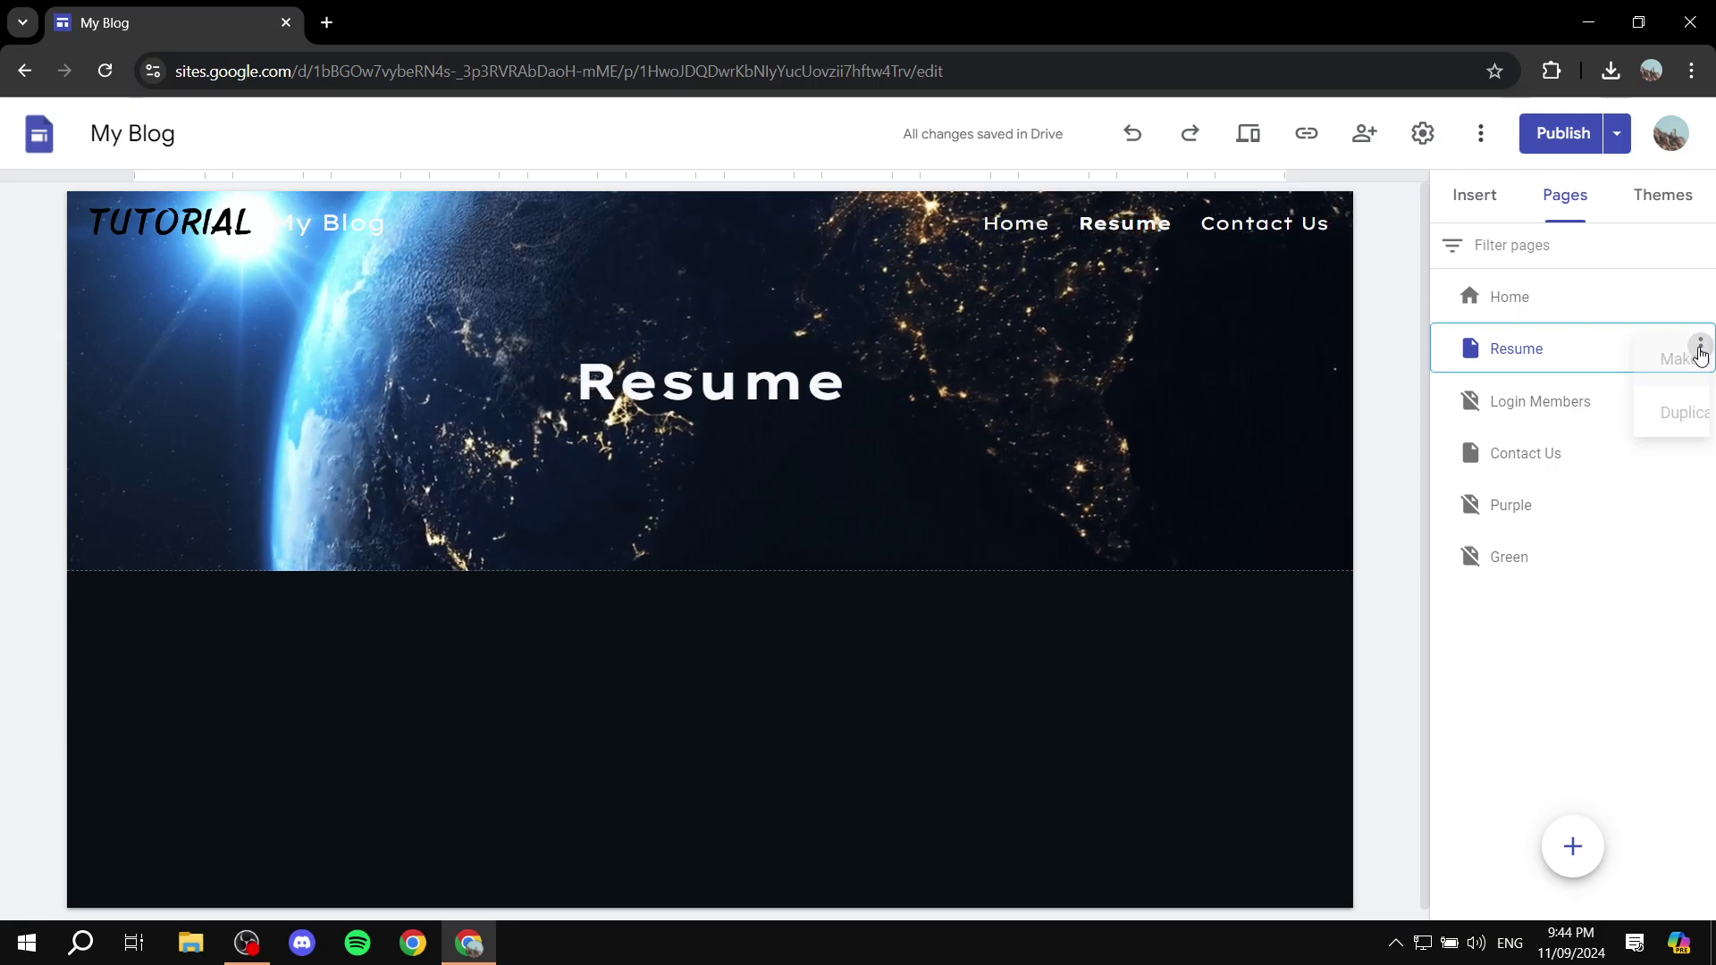
left_click(1699, 347)
left_click(1589, 588)
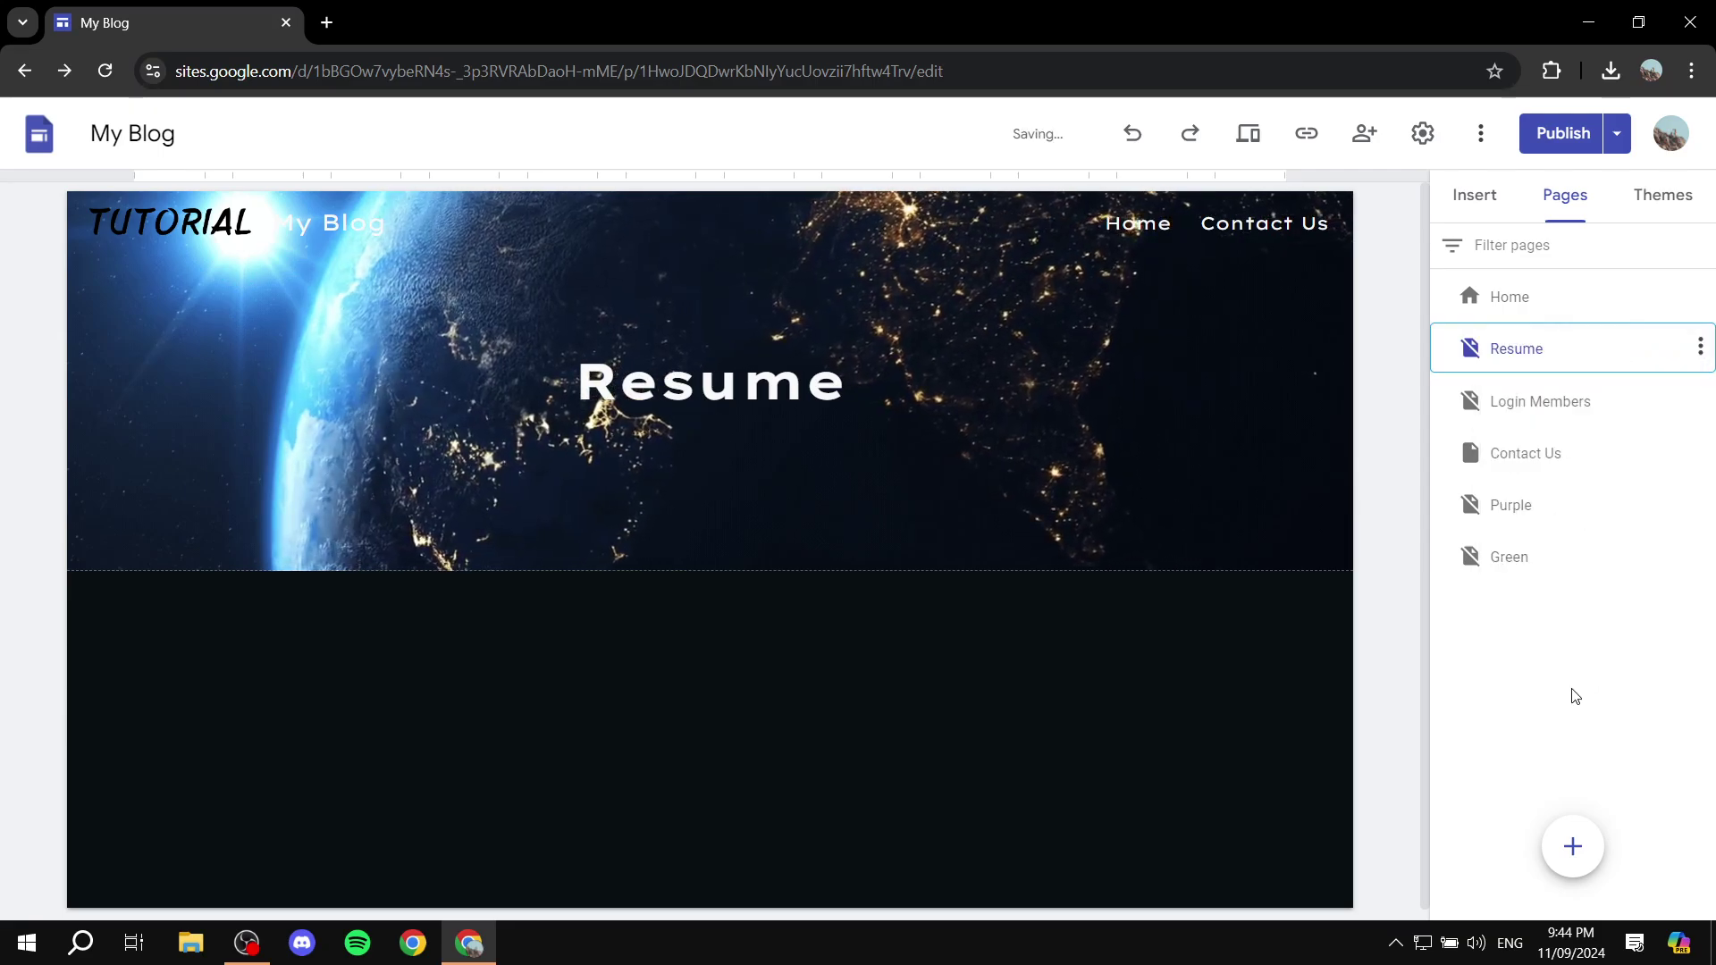
left_click(1702, 347)
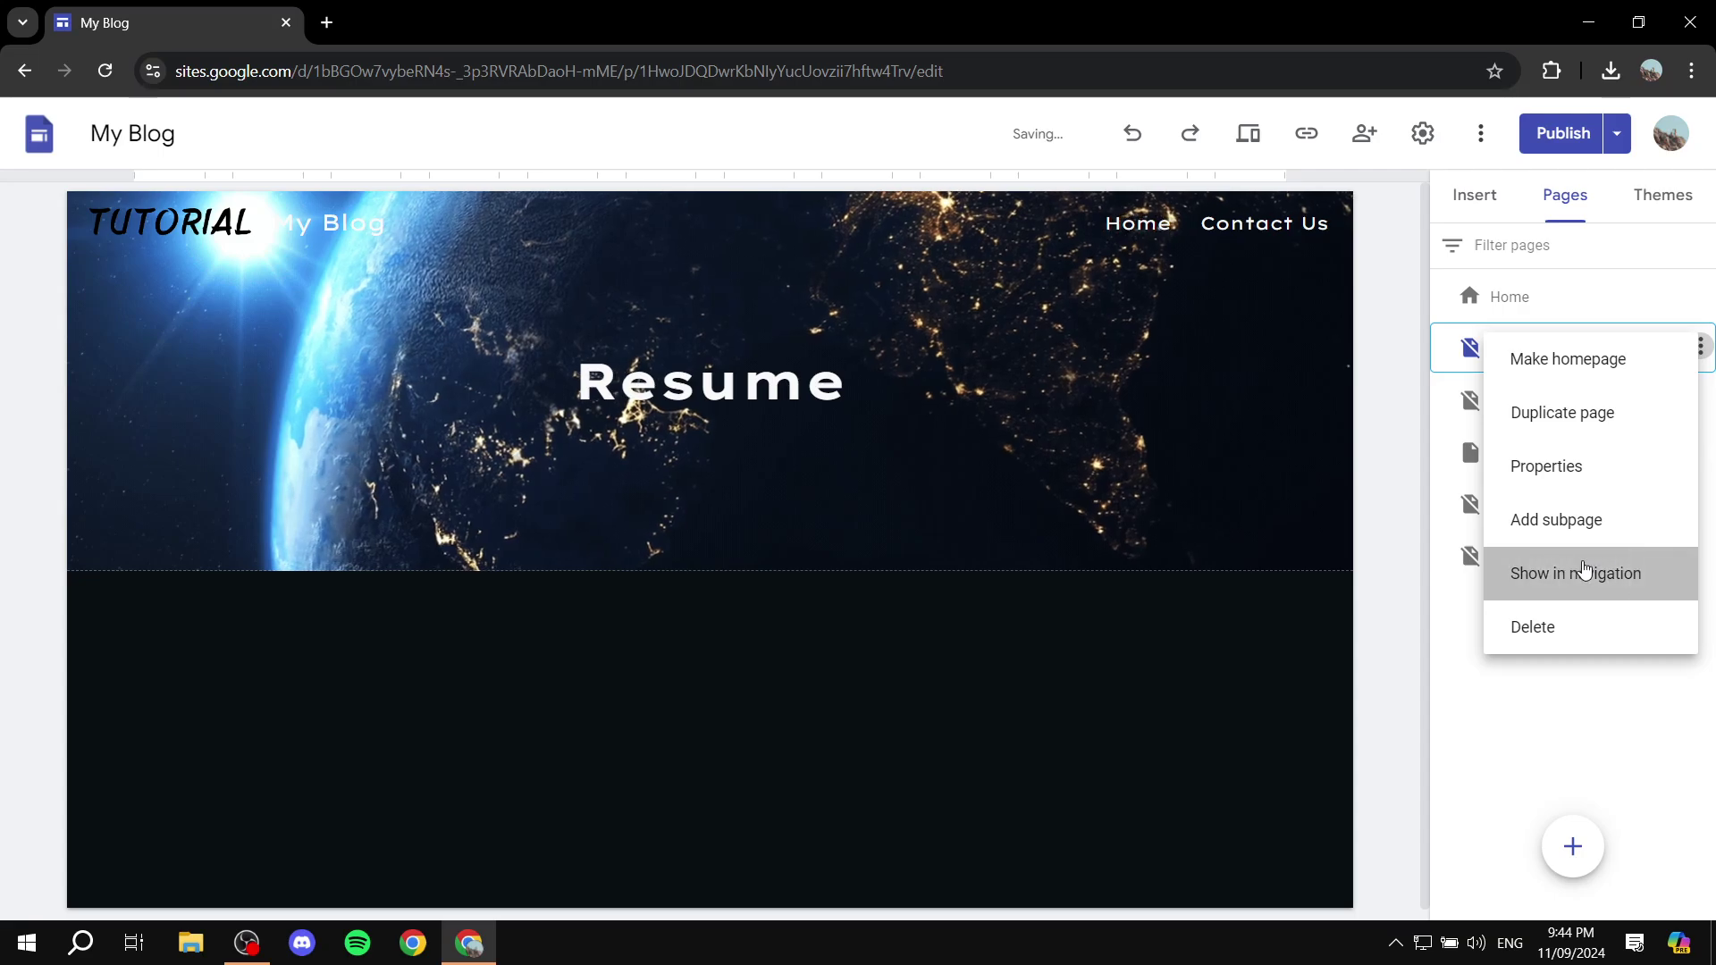
left_click(1589, 570)
left_click(1479, 218)
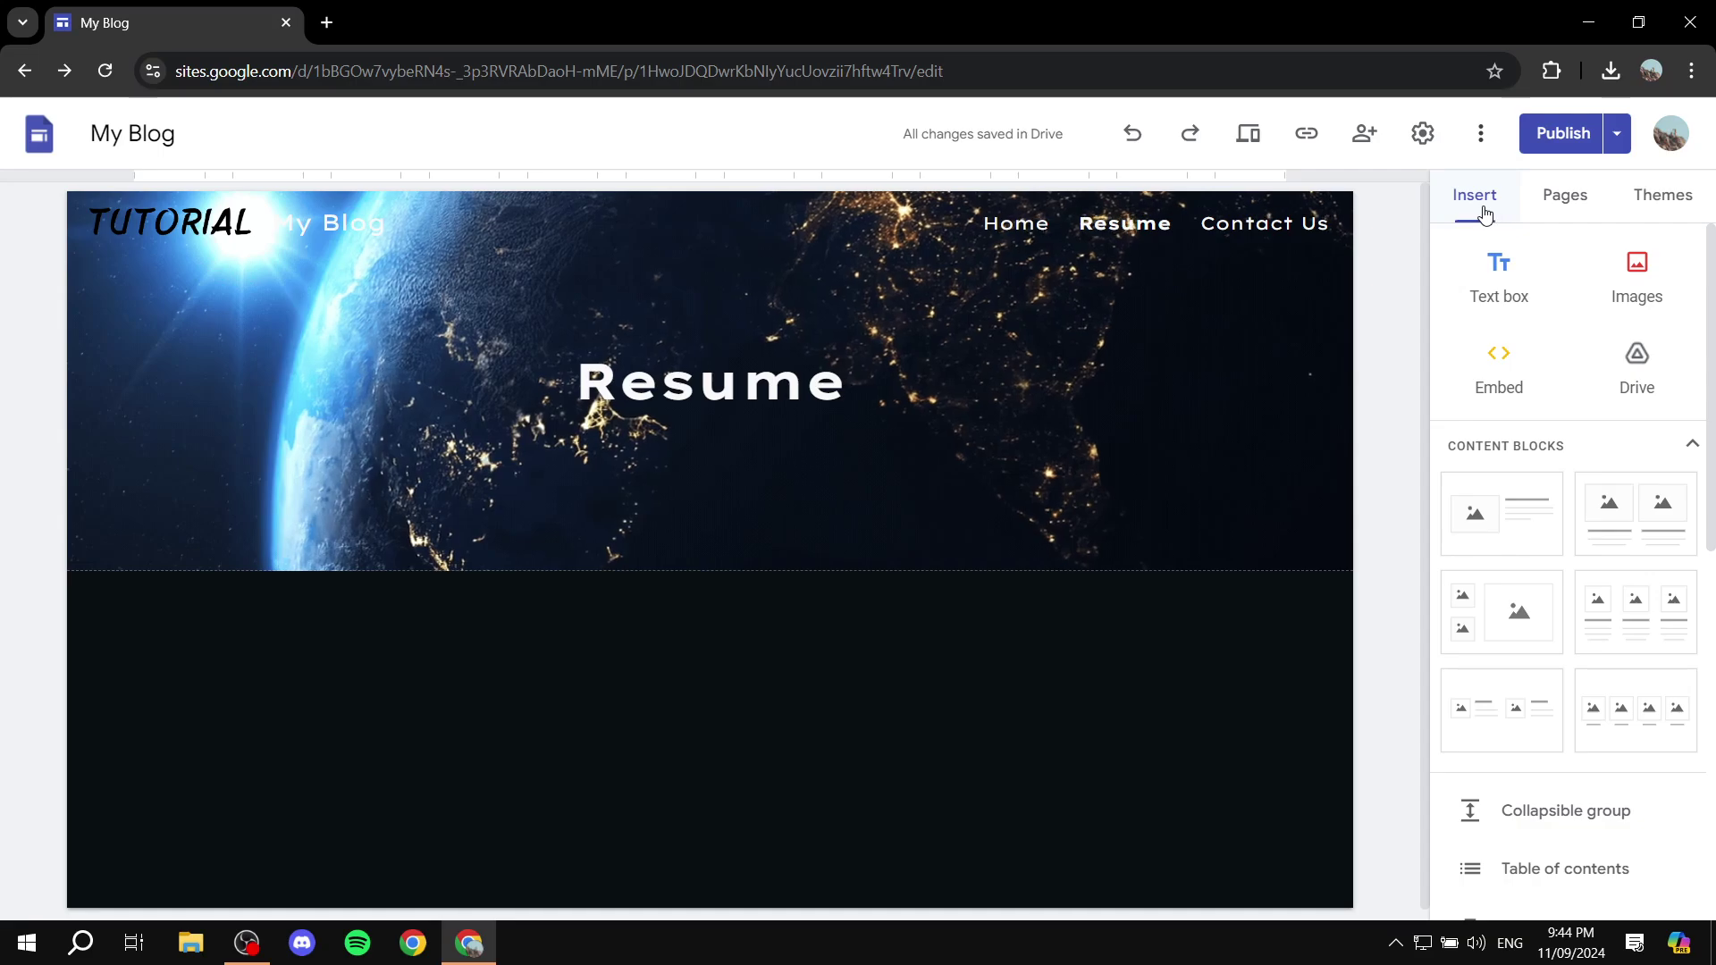
Insert the blue professional modern CV resume PDF from Drive onto the Resume page.
left_click(1649, 360)
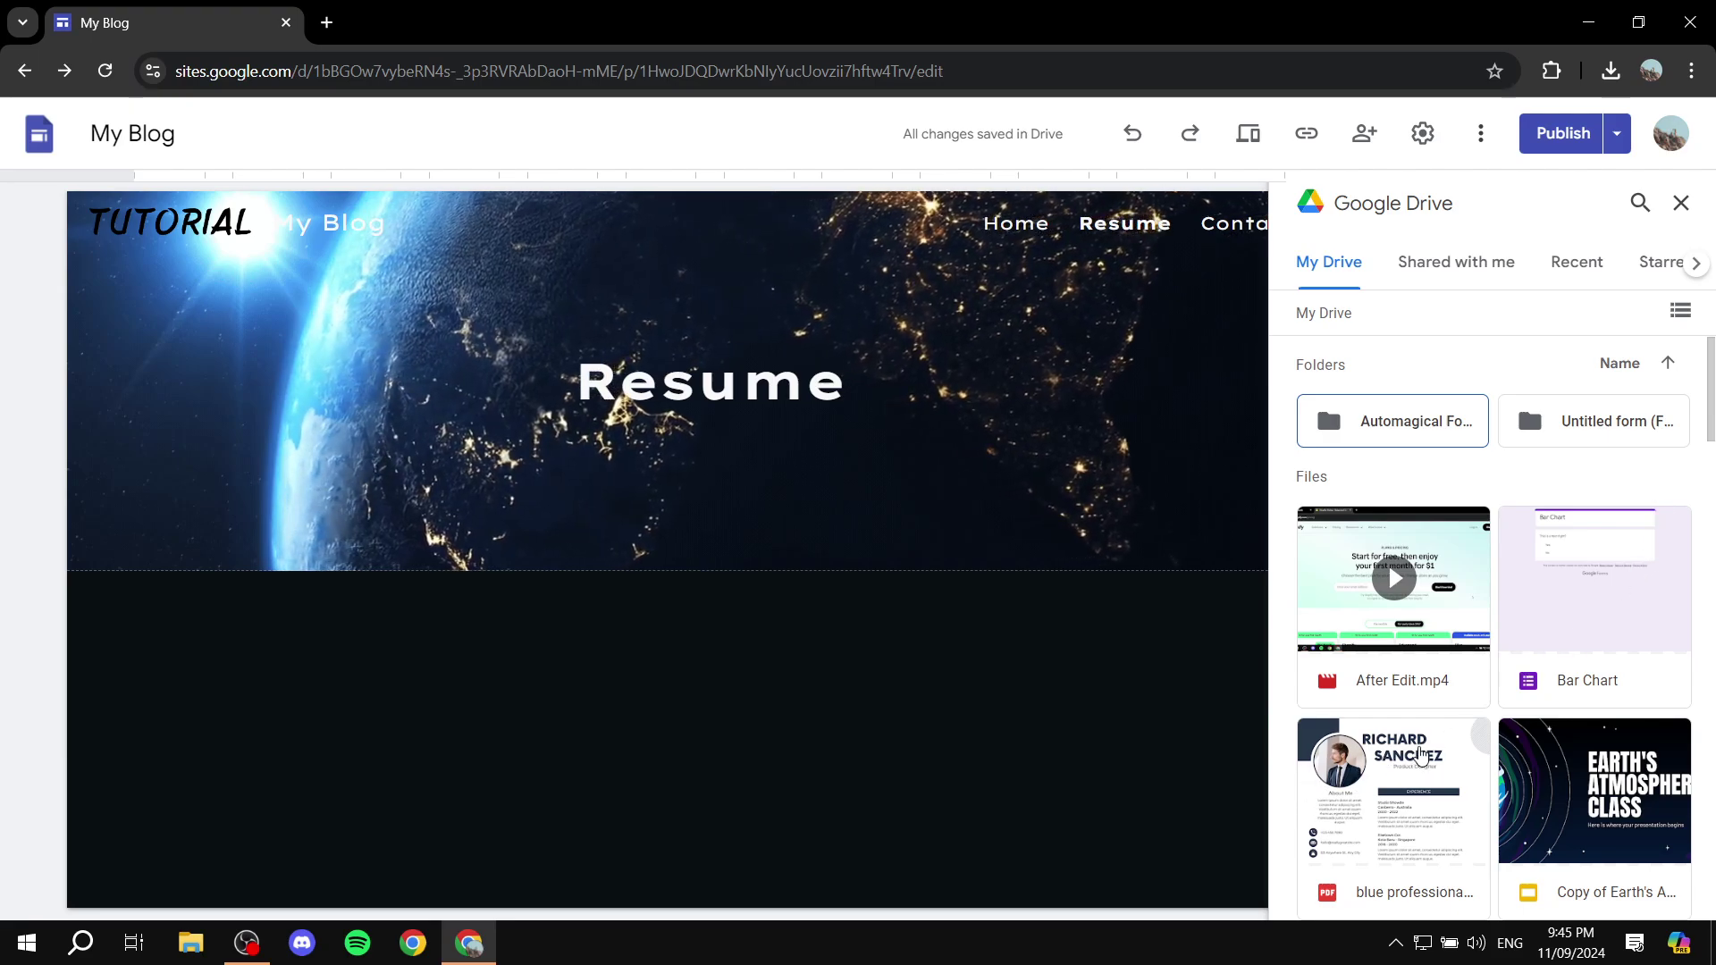
scroll(1426, 747, "down", 1)
scroll(1448, 697, "down", 2)
scroll(1448, 697, "up", 1)
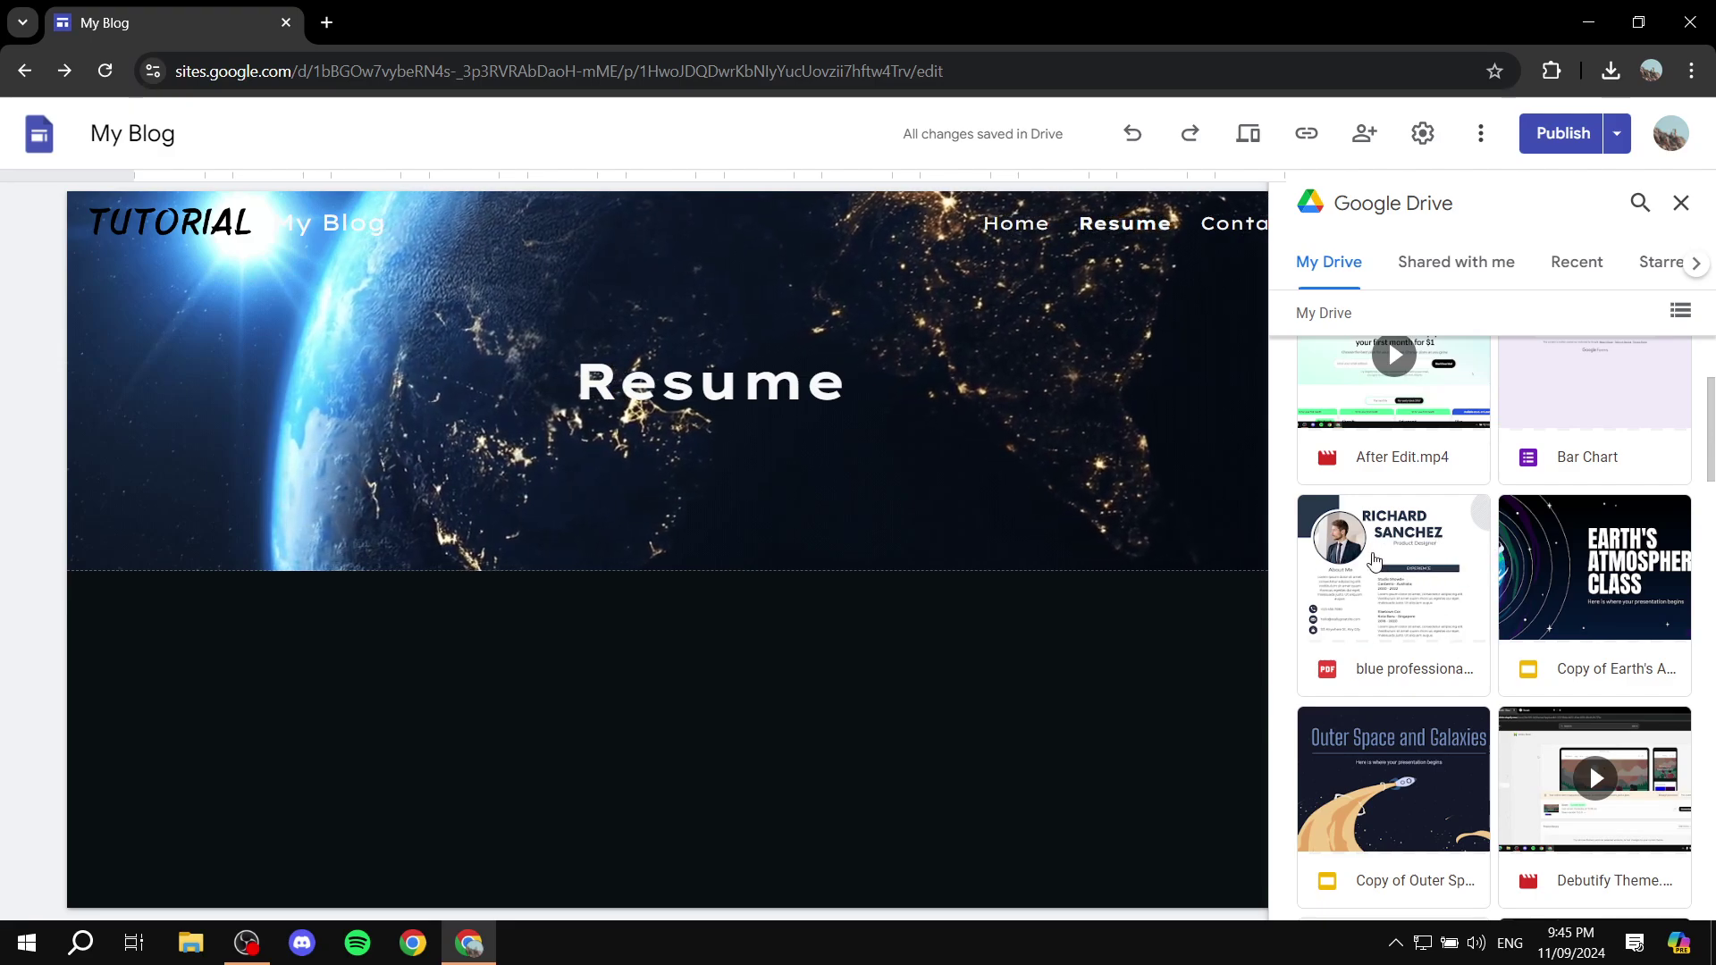
left_click(1426, 552)
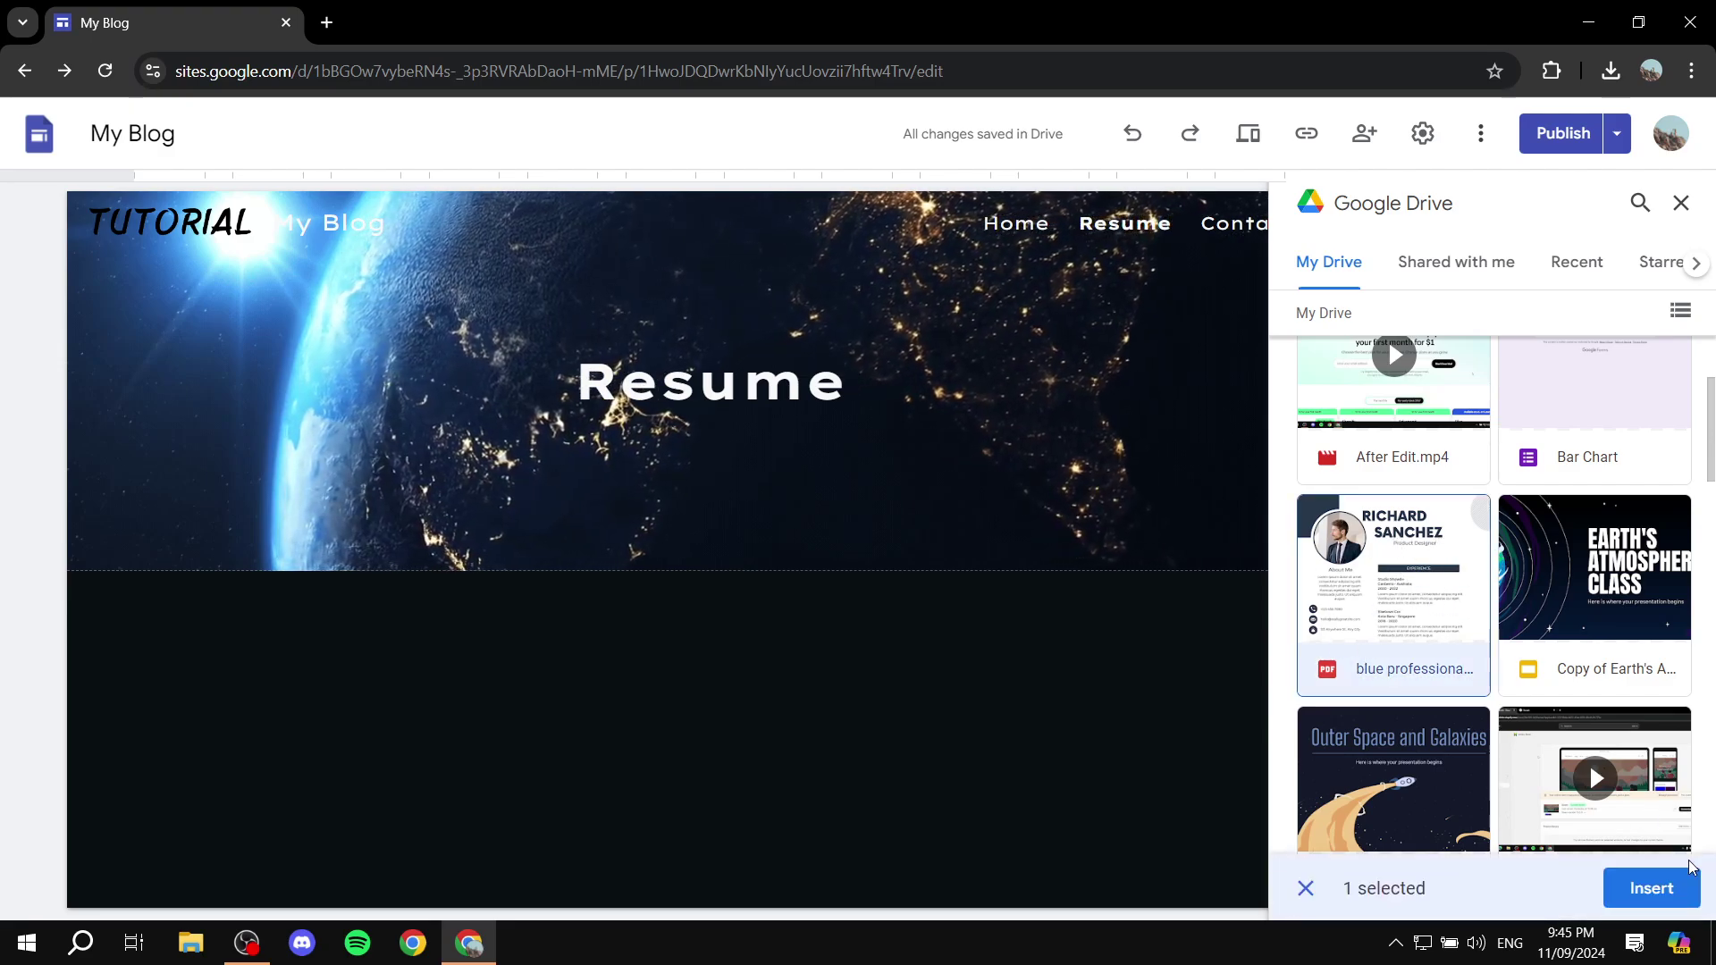
left_click(1668, 896)
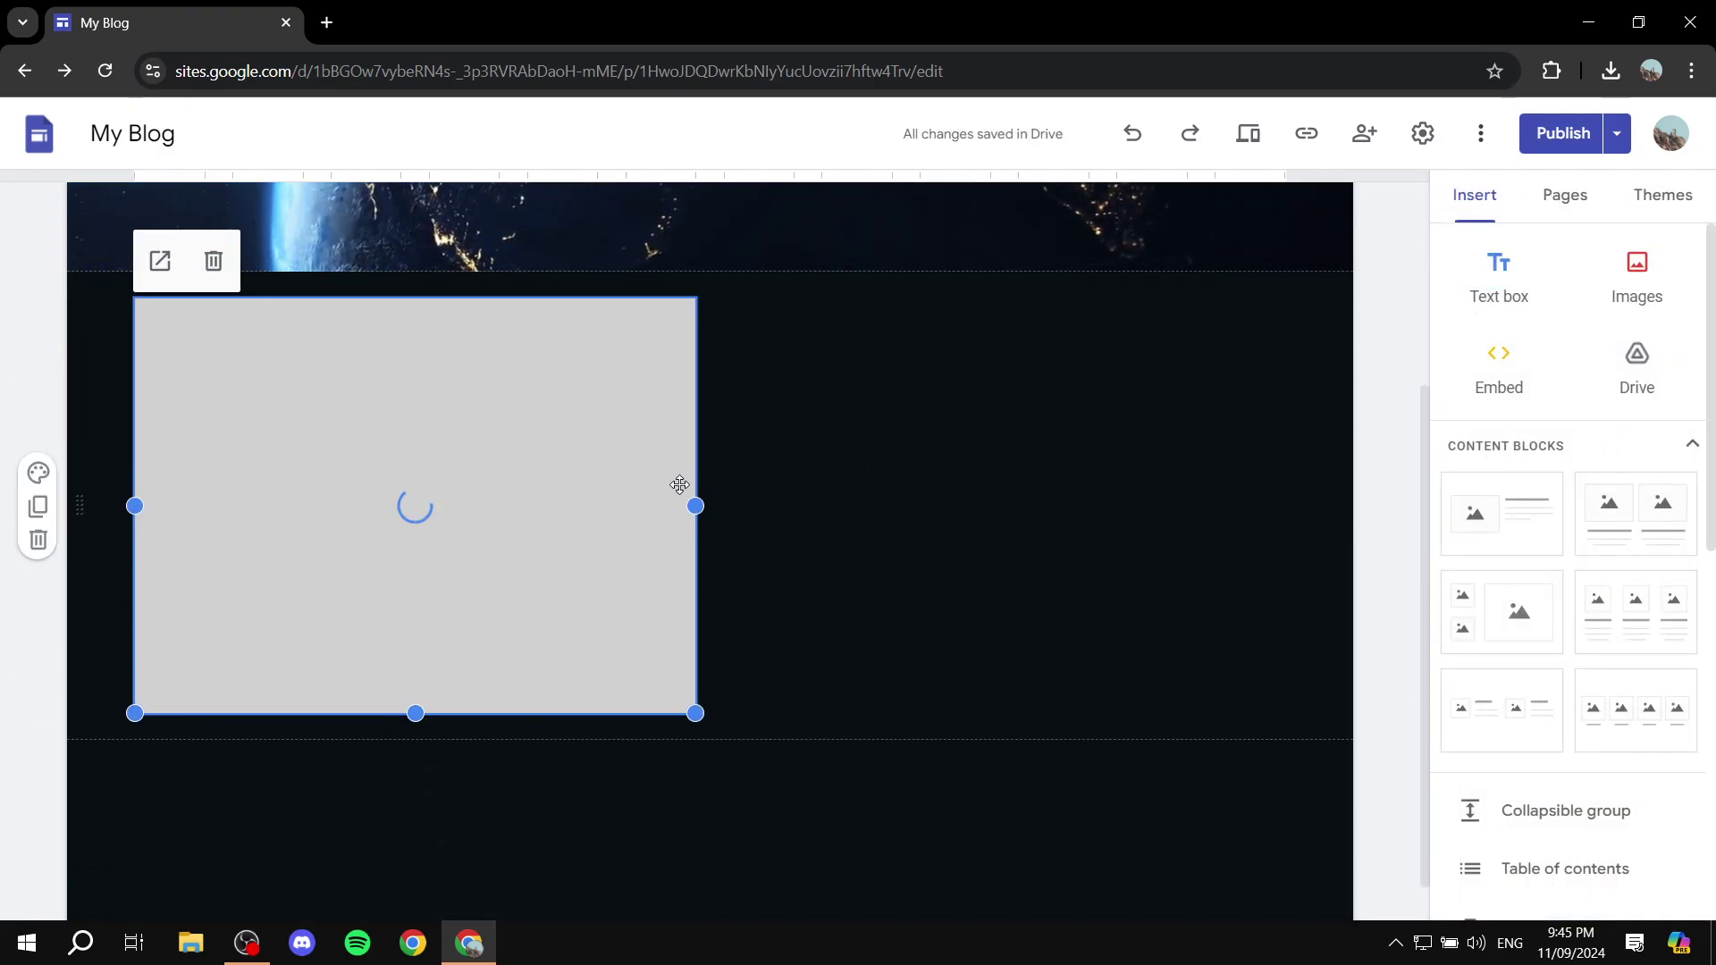
Widen, heighten and reposition the resume embed, then delete it from the section.
left_click_drag(696, 506, 892, 505)
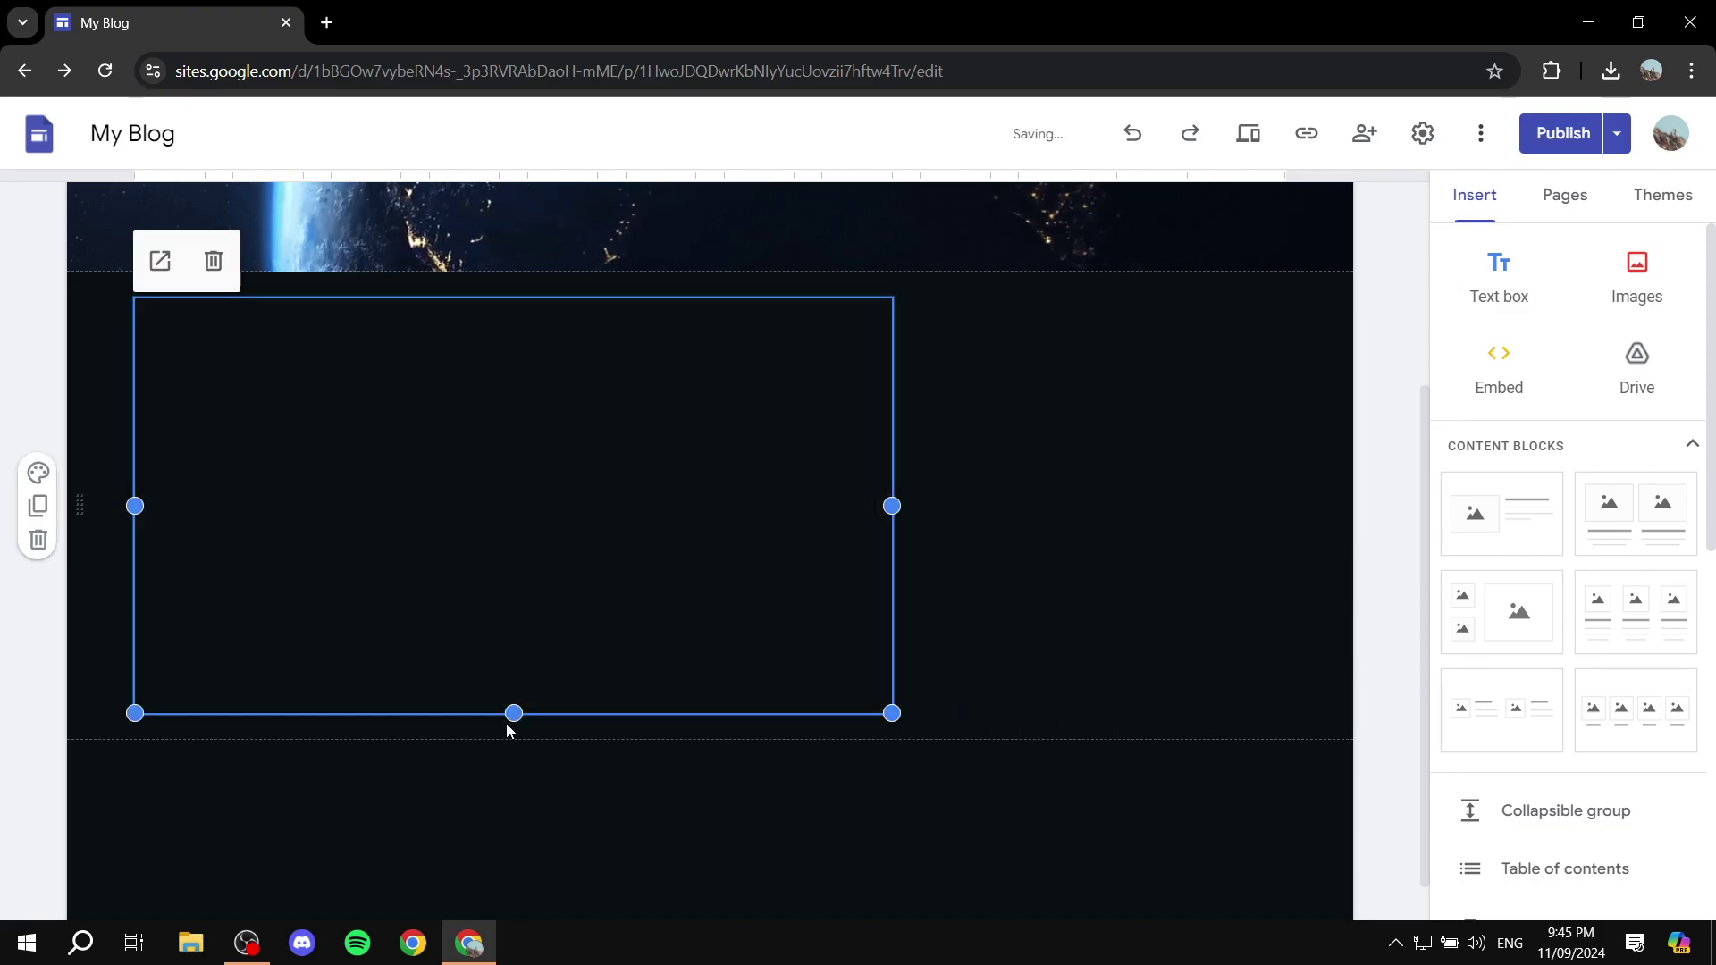
left_click_drag(513, 713, 575, 574)
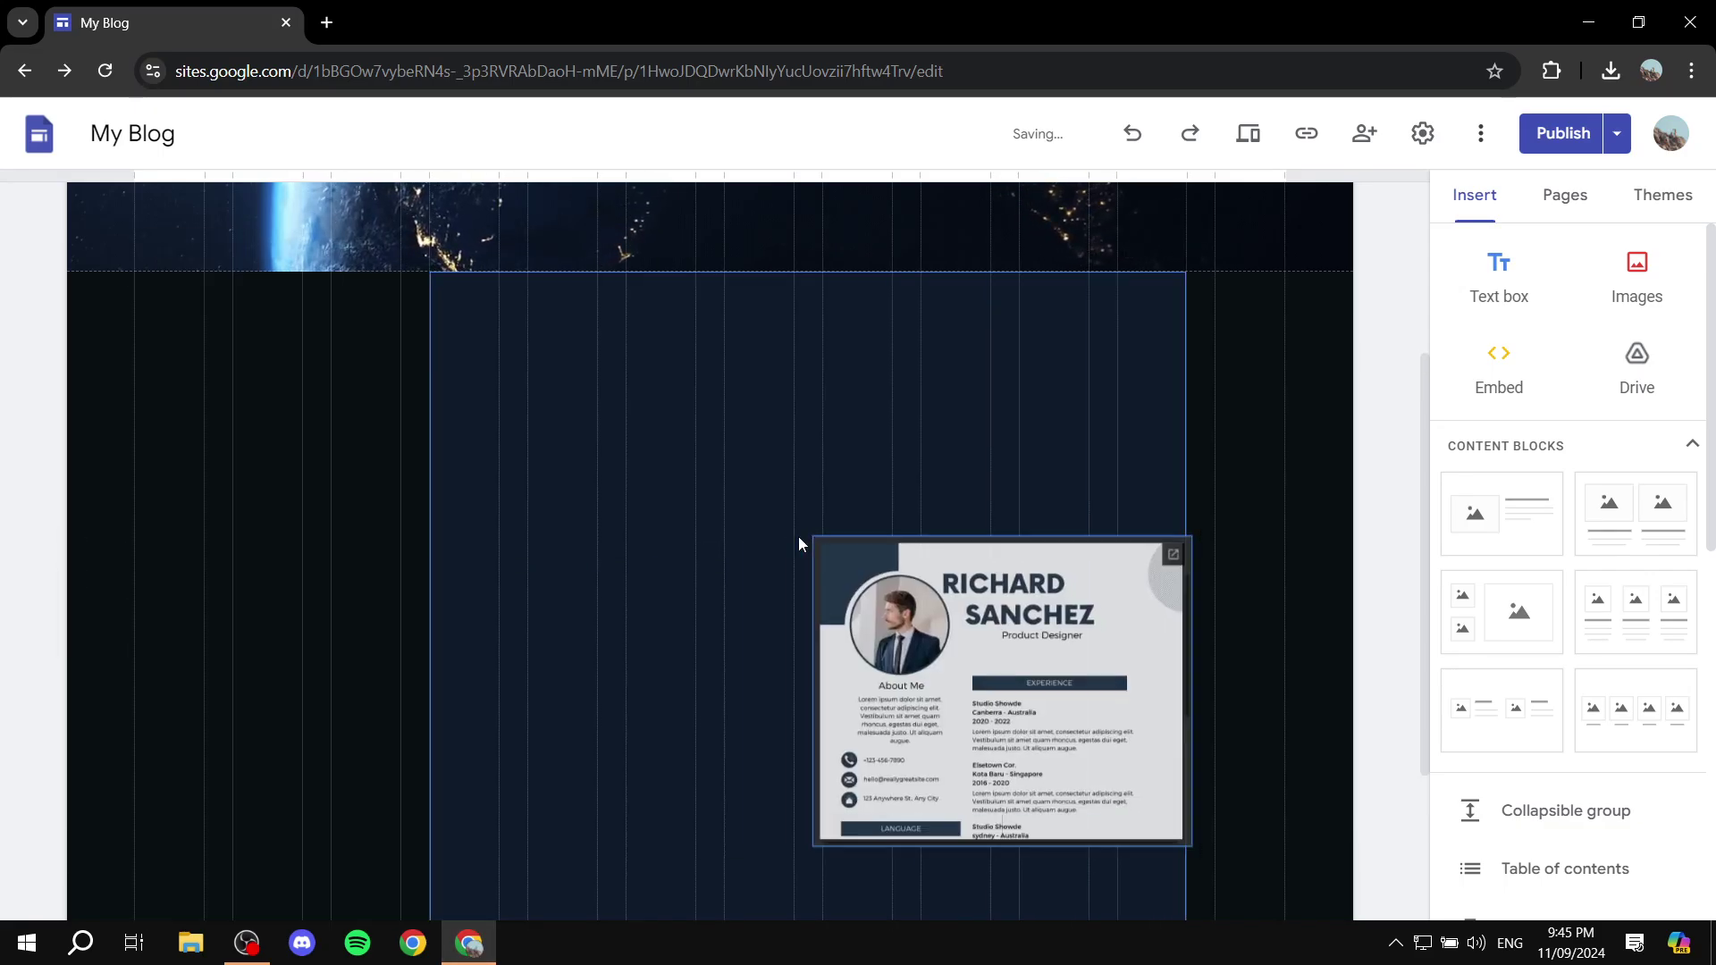
left_click_drag(574, 574, 726, 536)
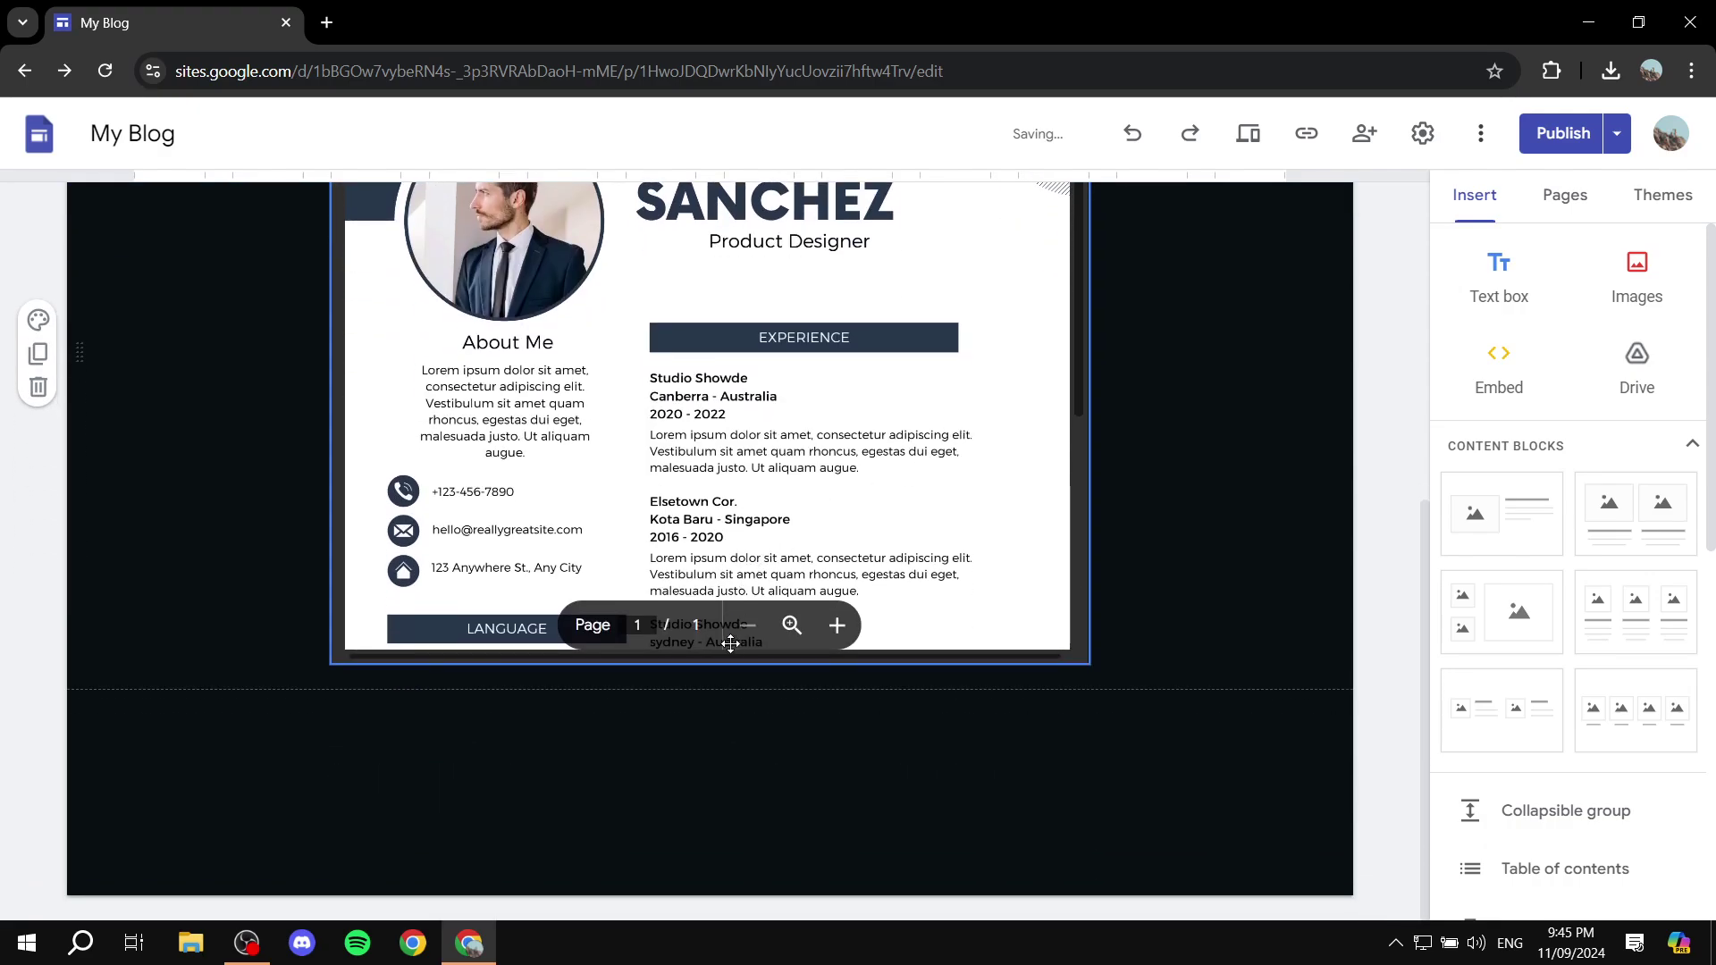
mouse_move(709, 665)
left_mouse_down()
mouse_move(719, 830)
mouse_move(679, 679)
mouse_move(712, 683)
left_mouse_up()
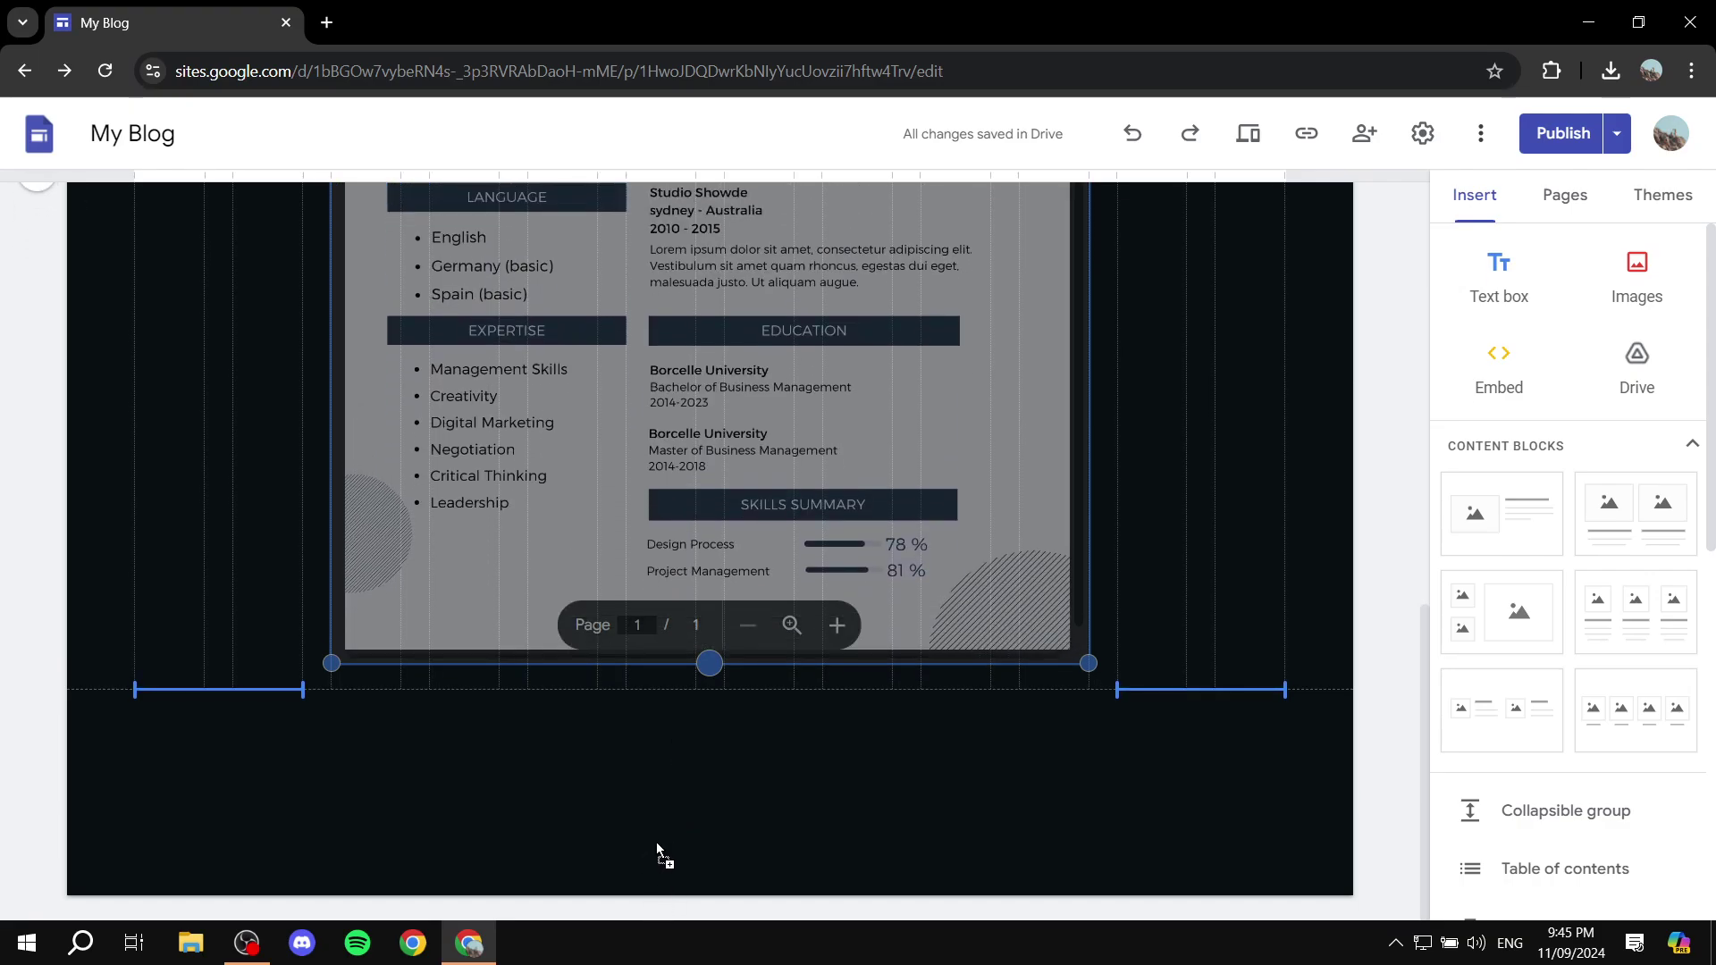
key("Delete")
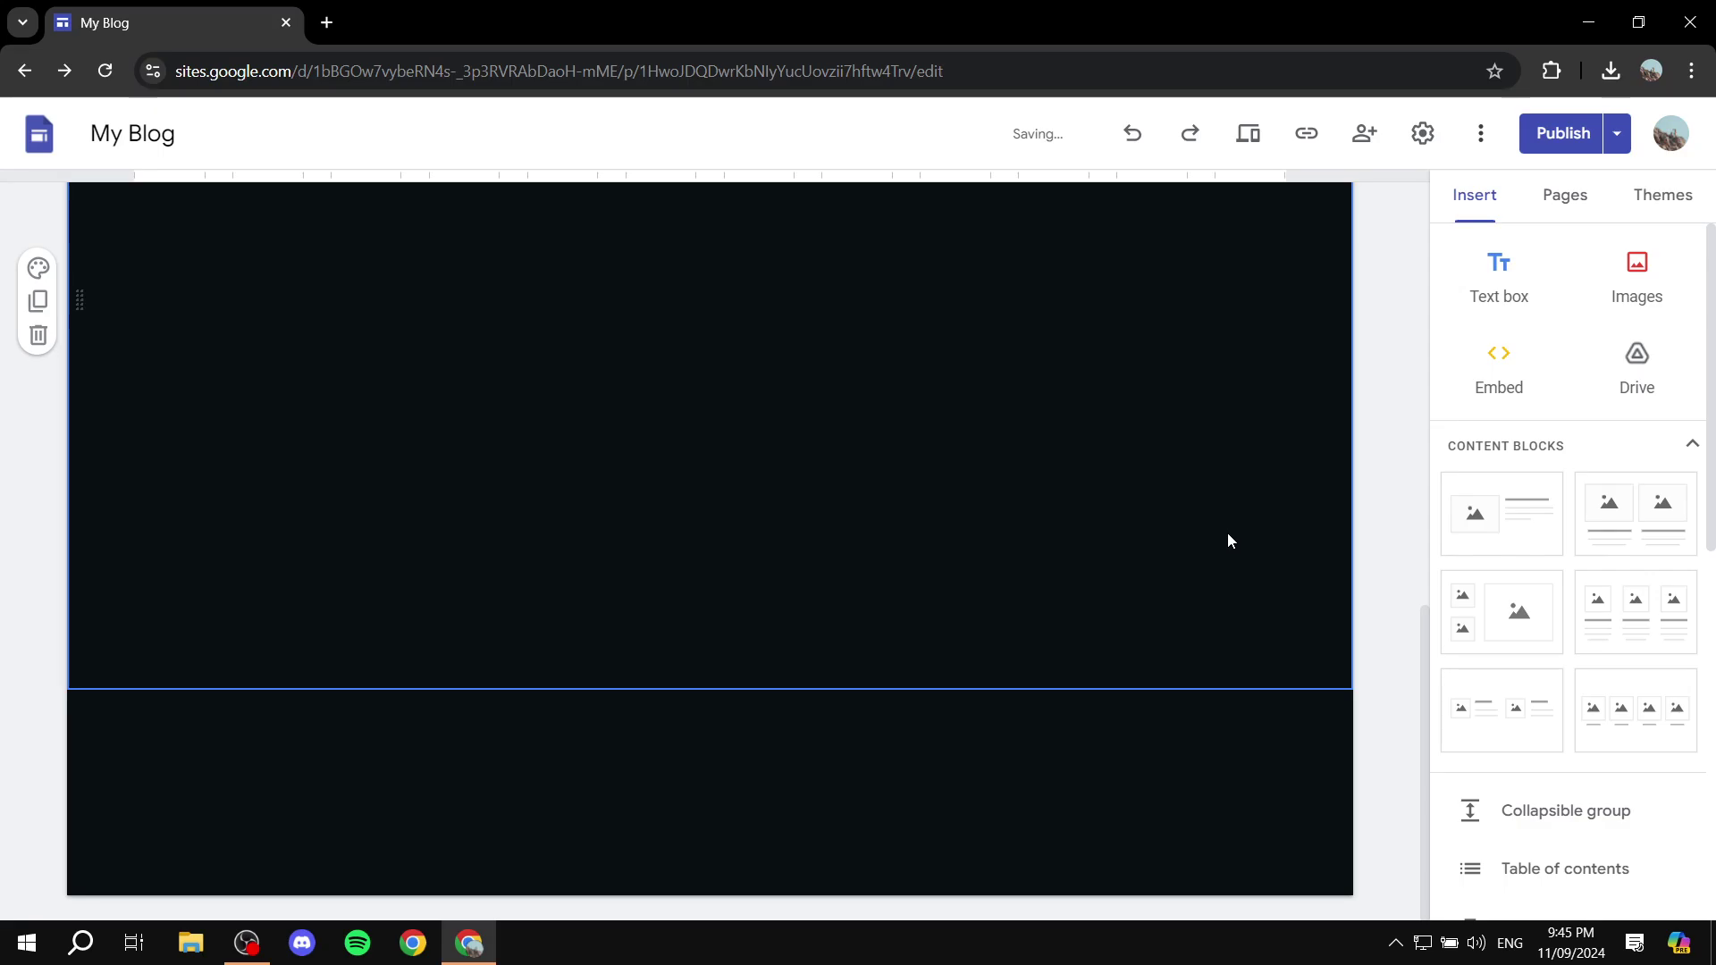
Undo the deletion with Ctrl+Z and scroll the page to check the restored resume embed.
key("ctrl+z")
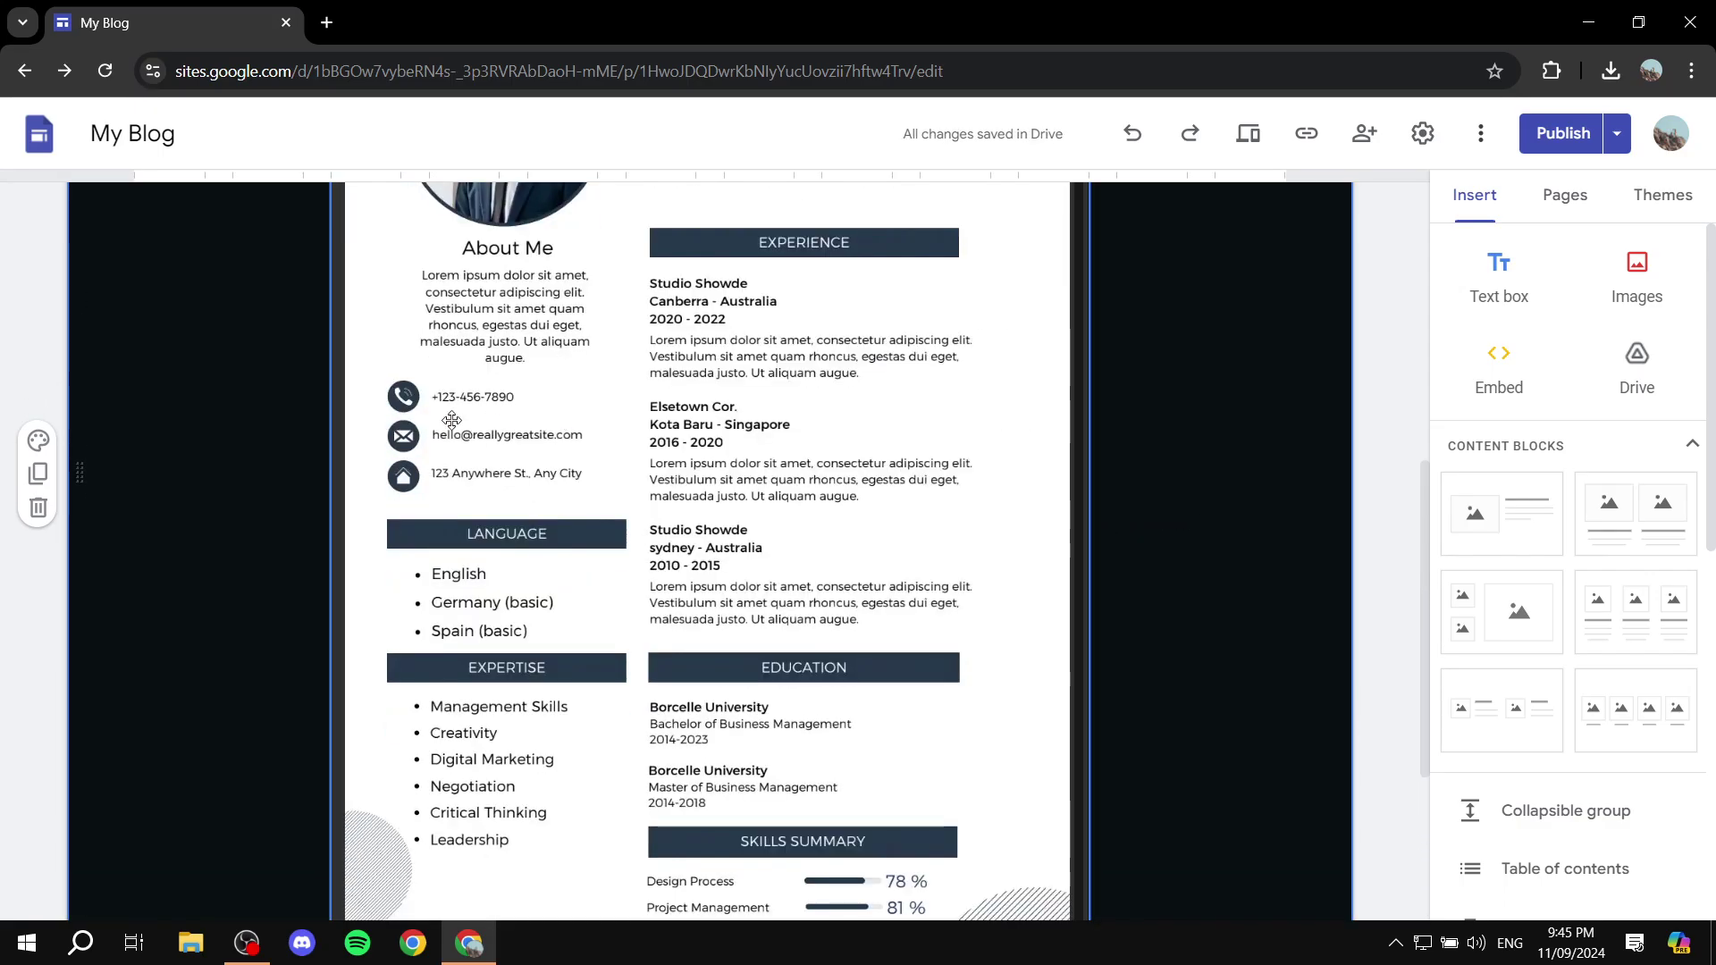
scroll(452, 420, "up", 3)
scroll(554, 429, "up", 2)
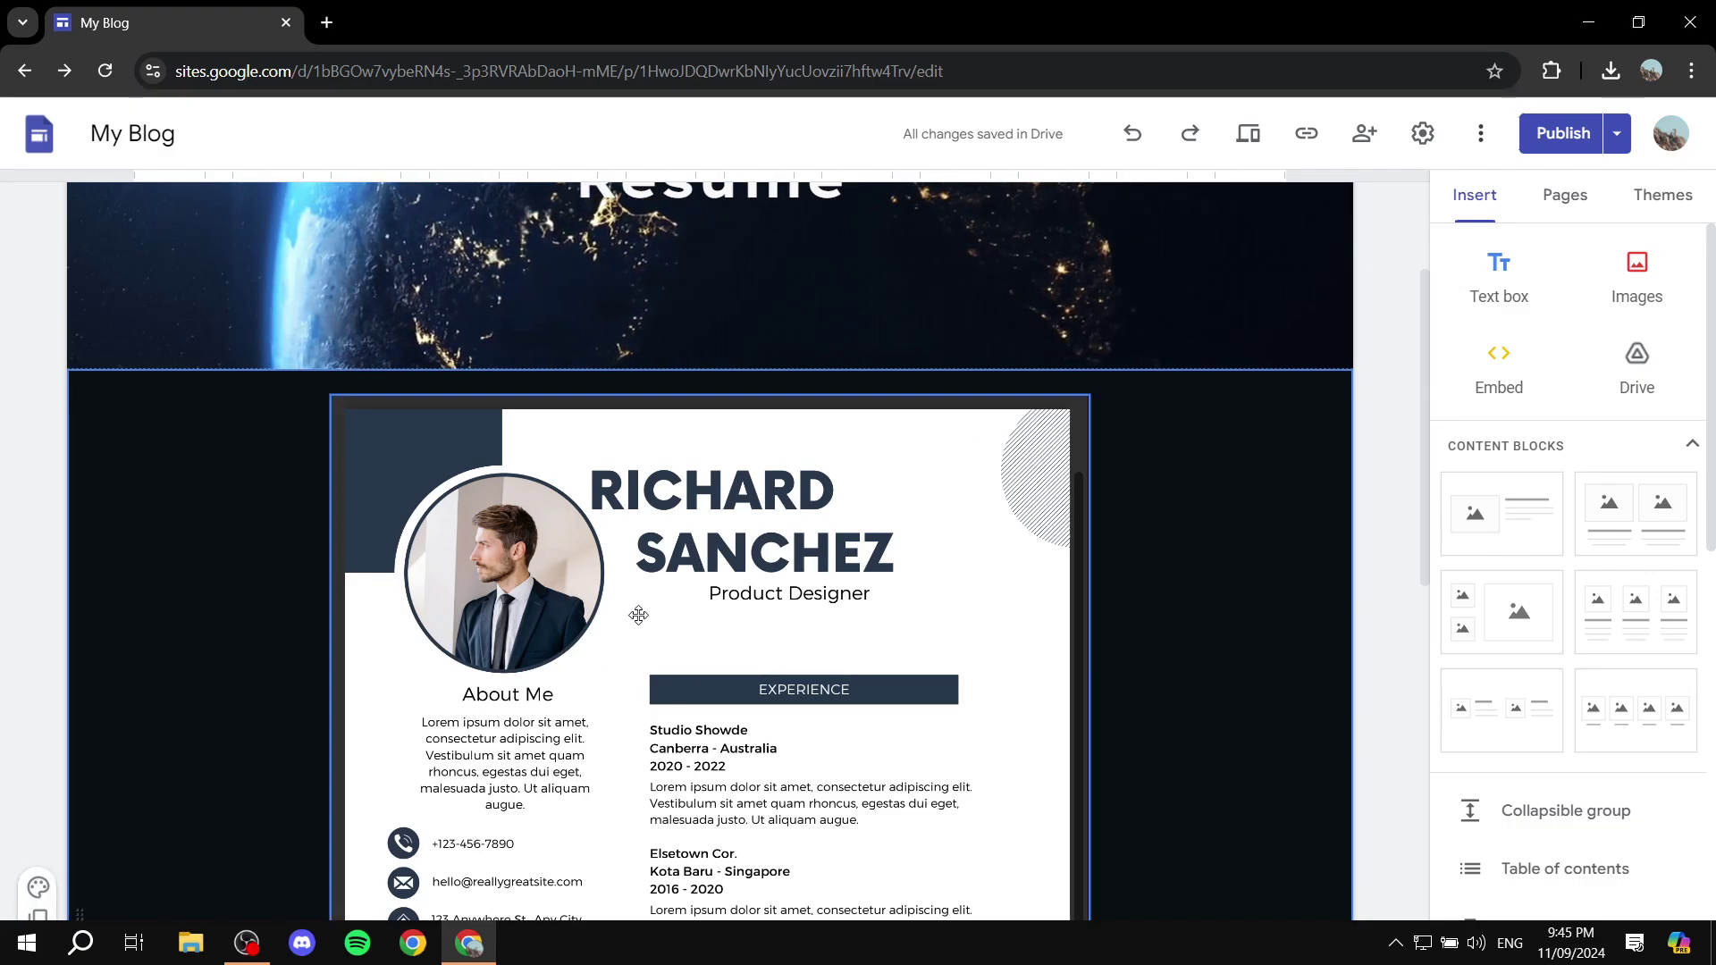
scroll(1106, 459, "up", 2)
scroll(1104, 452, "down", 10)
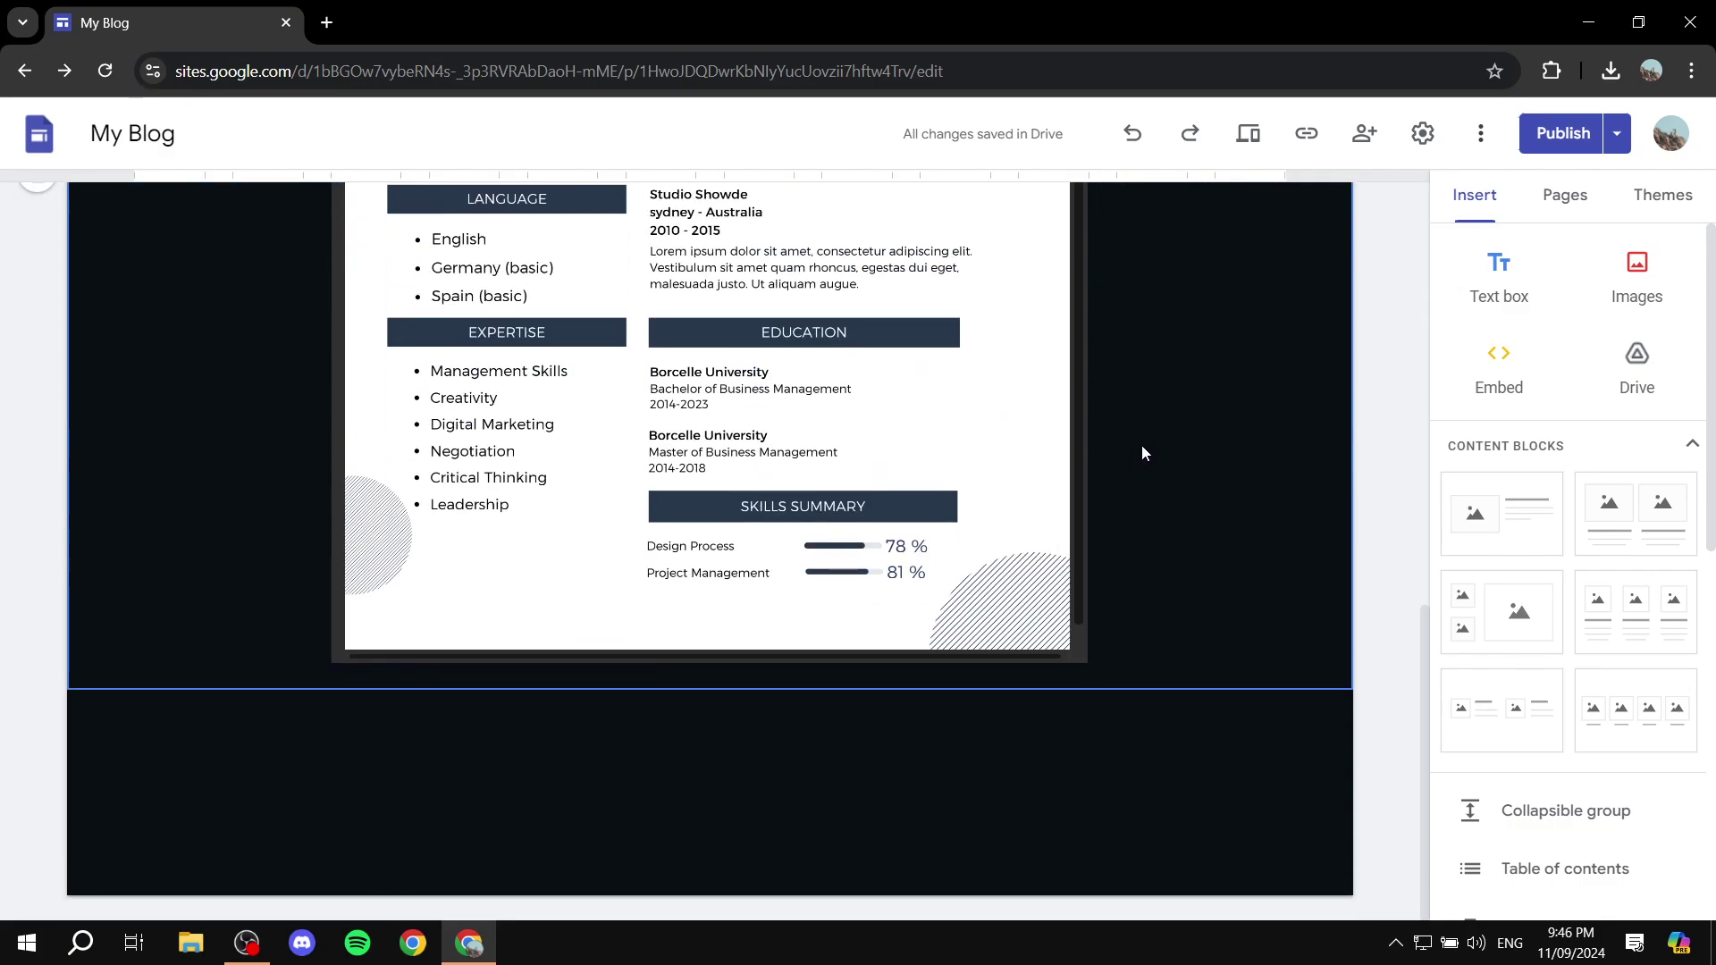
scroll(1232, 410, "up", 7)
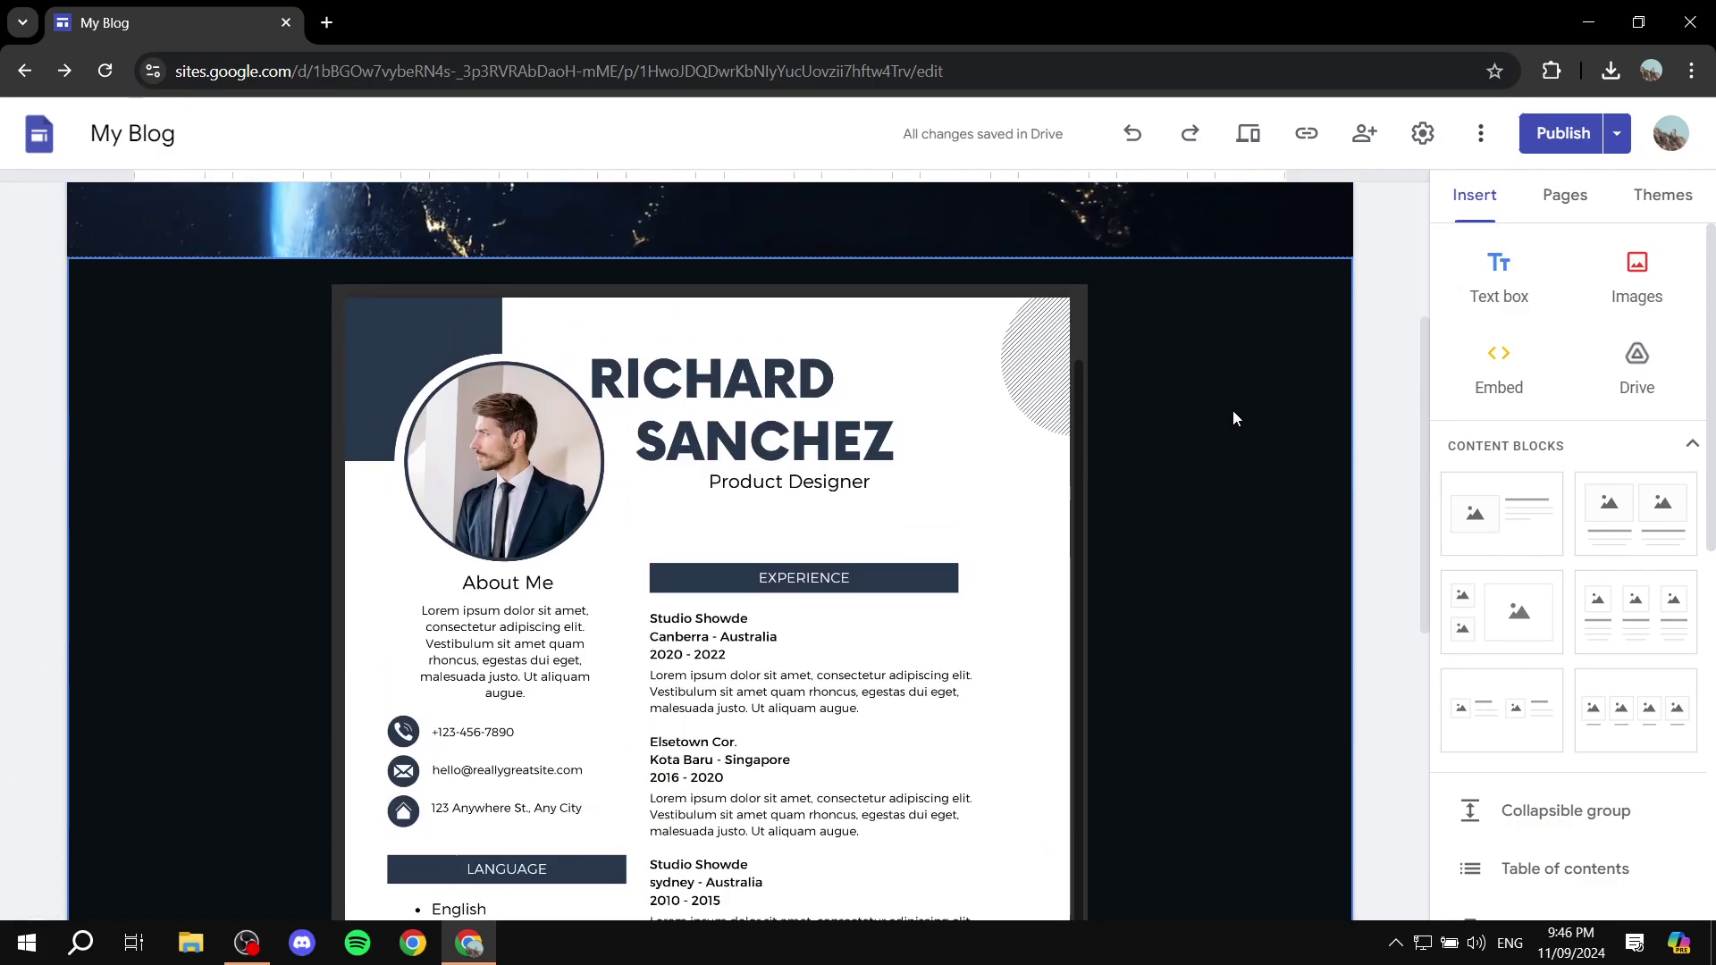